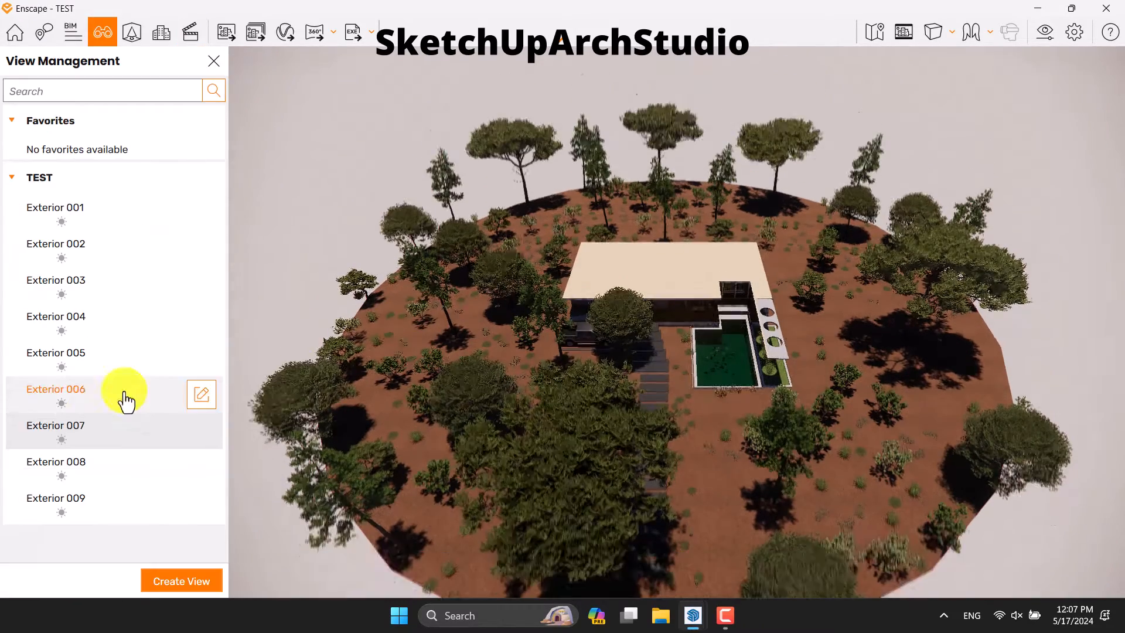
Step: Add a keyframe from the Exterior 008 view at the end of the video path and load the Exterior 009 view
left_click(77, 464)
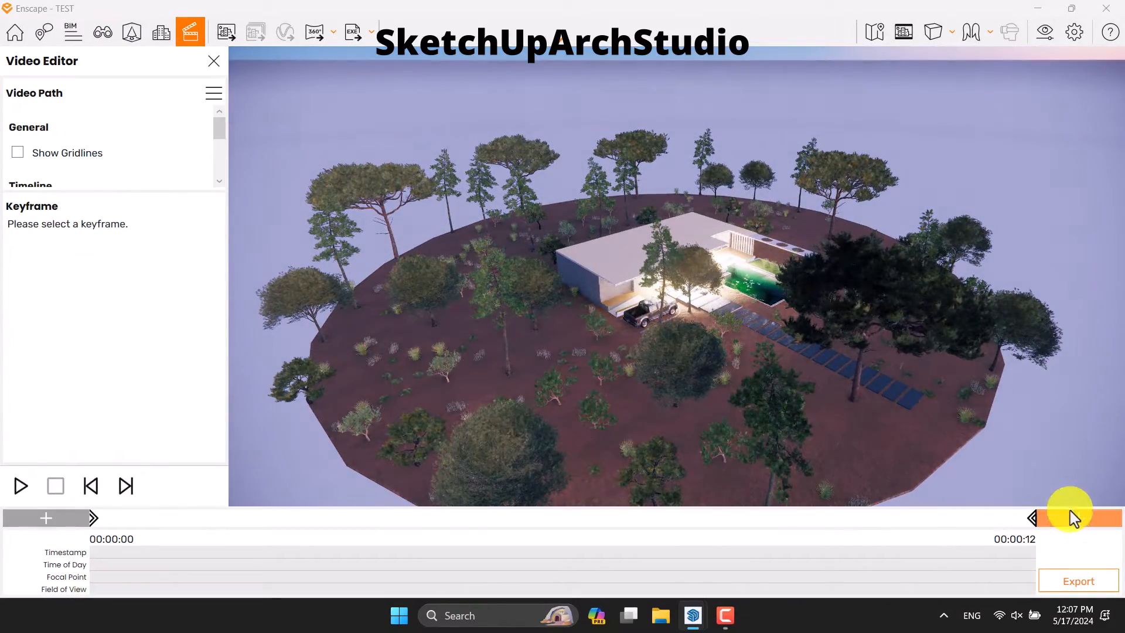
left_click(1073, 519)
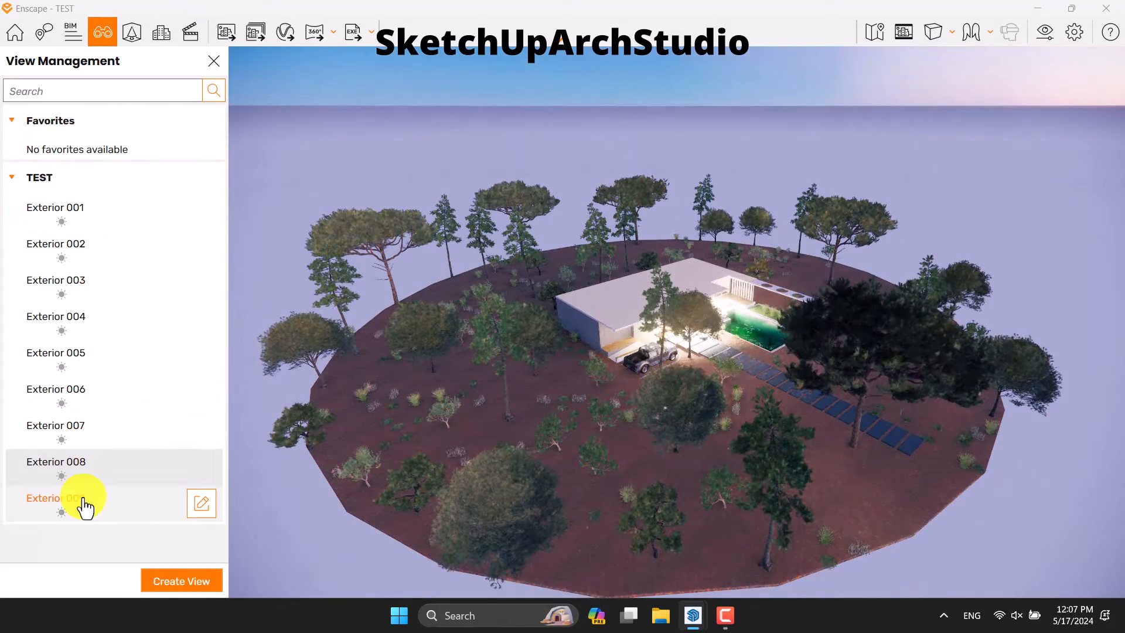
left_click(55, 498)
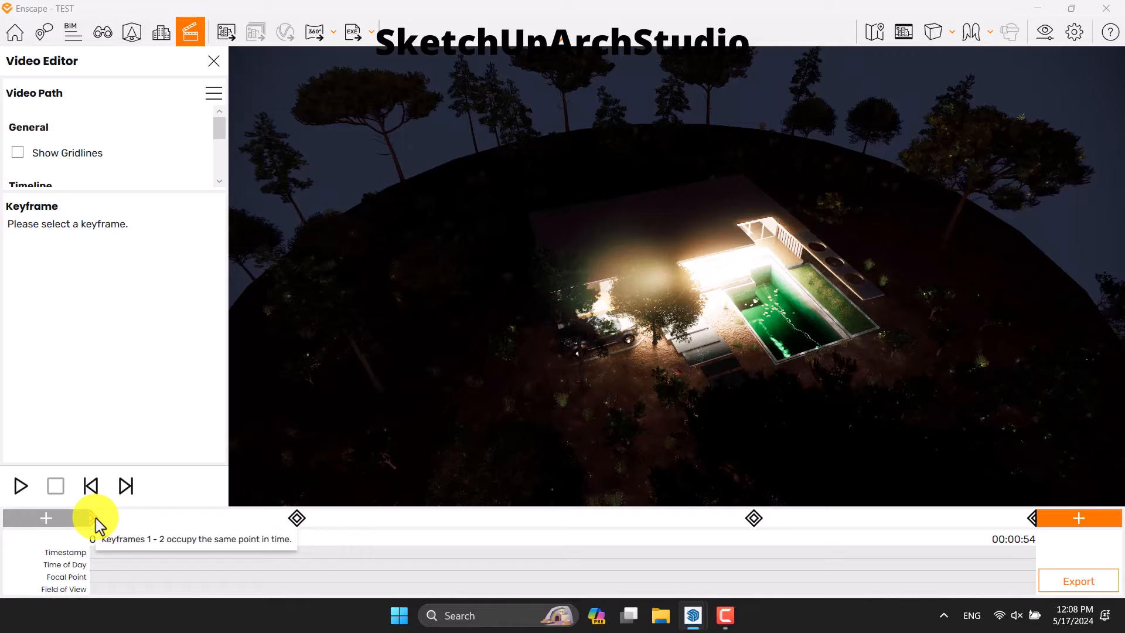
Step: Show the gridlines on the video preview and review the video path's movement options
left_click(38, 154)
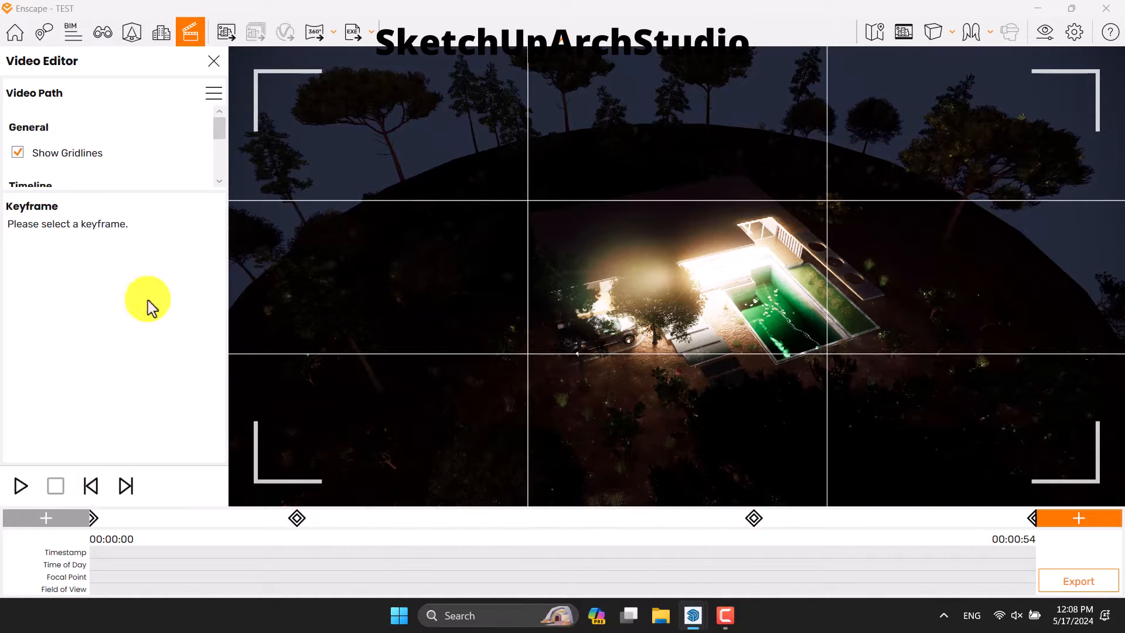
left_click(18, 153)
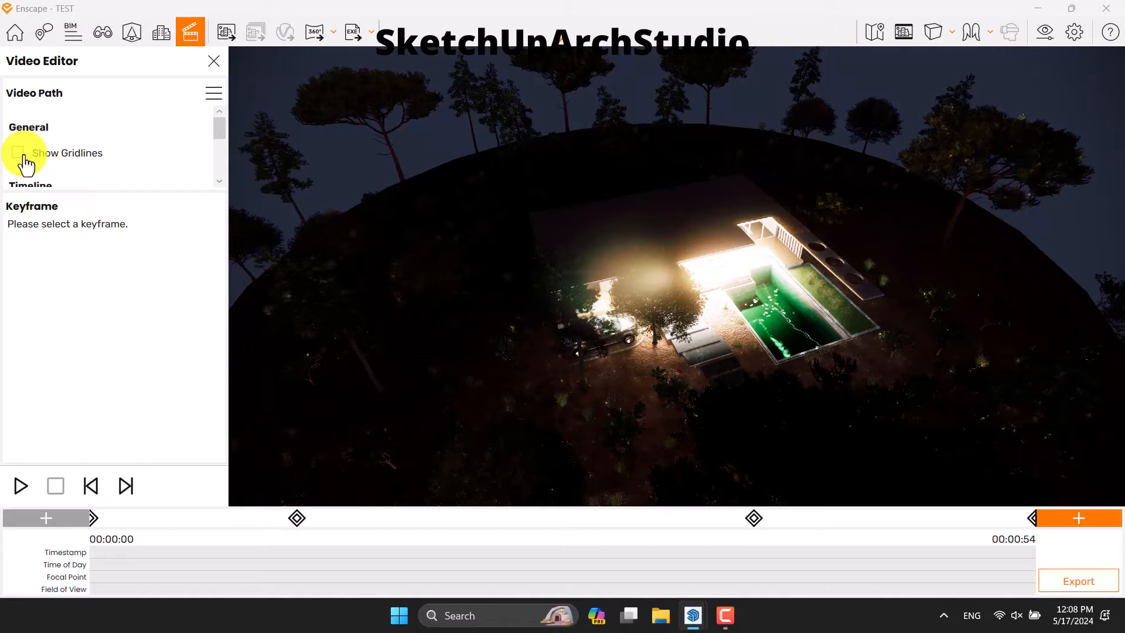
left_click(18, 153)
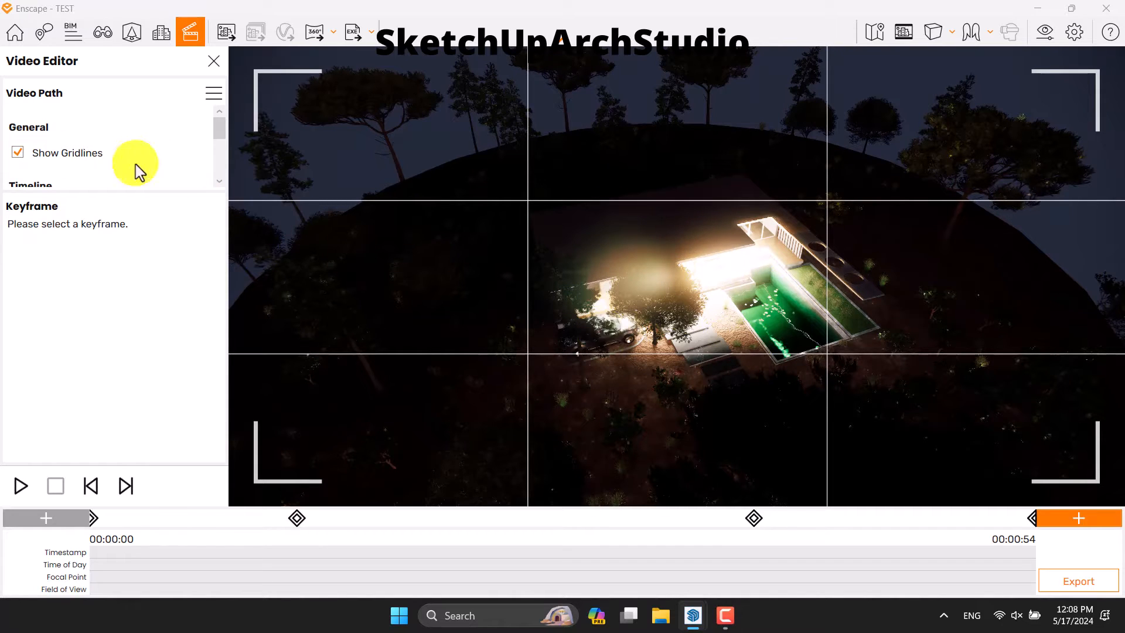
scroll(80, 138, "down", 4)
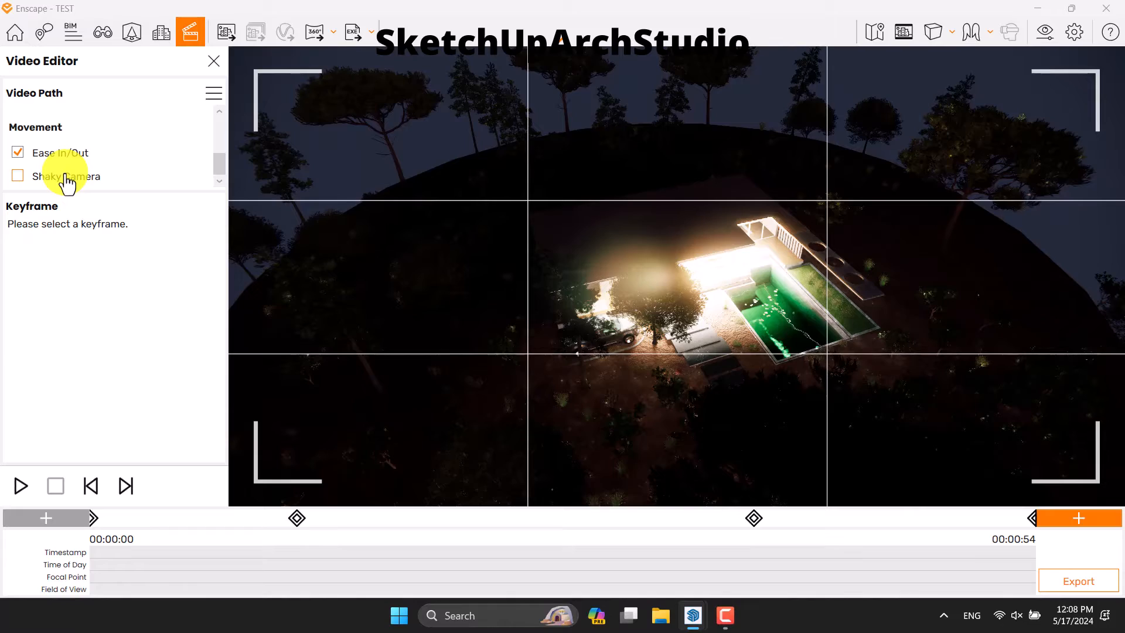
scroll(67, 183, "up", 3)
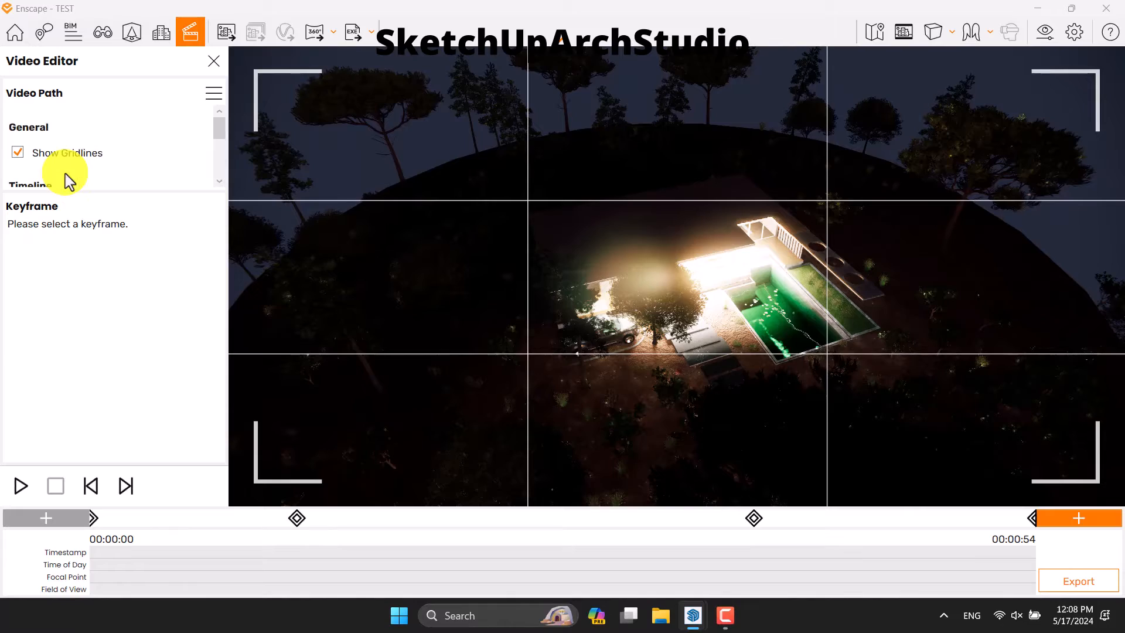
Step: Override the first keyframe's time of day with 7:00 AM
left_click(92, 519)
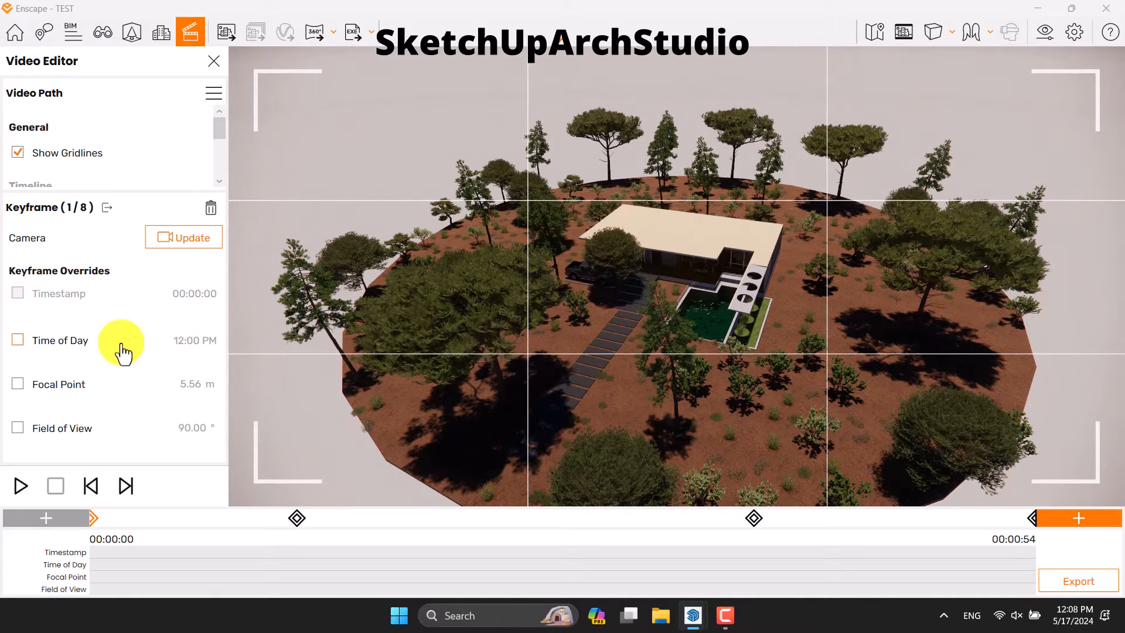
left_click(19, 342)
left_click(42, 359)
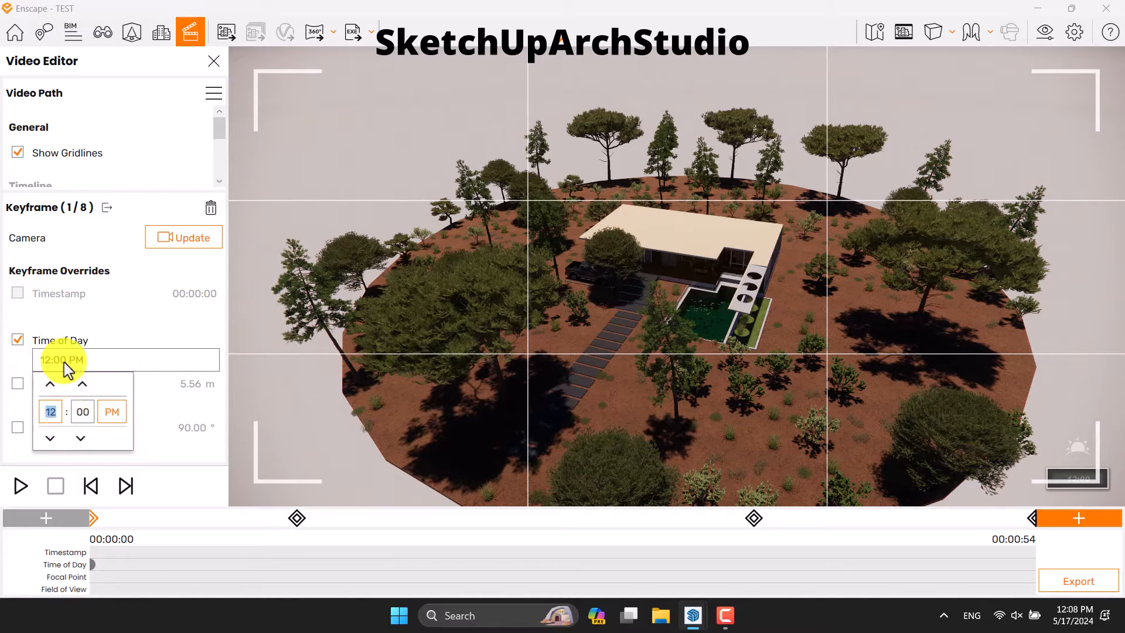
left_click(115, 417)
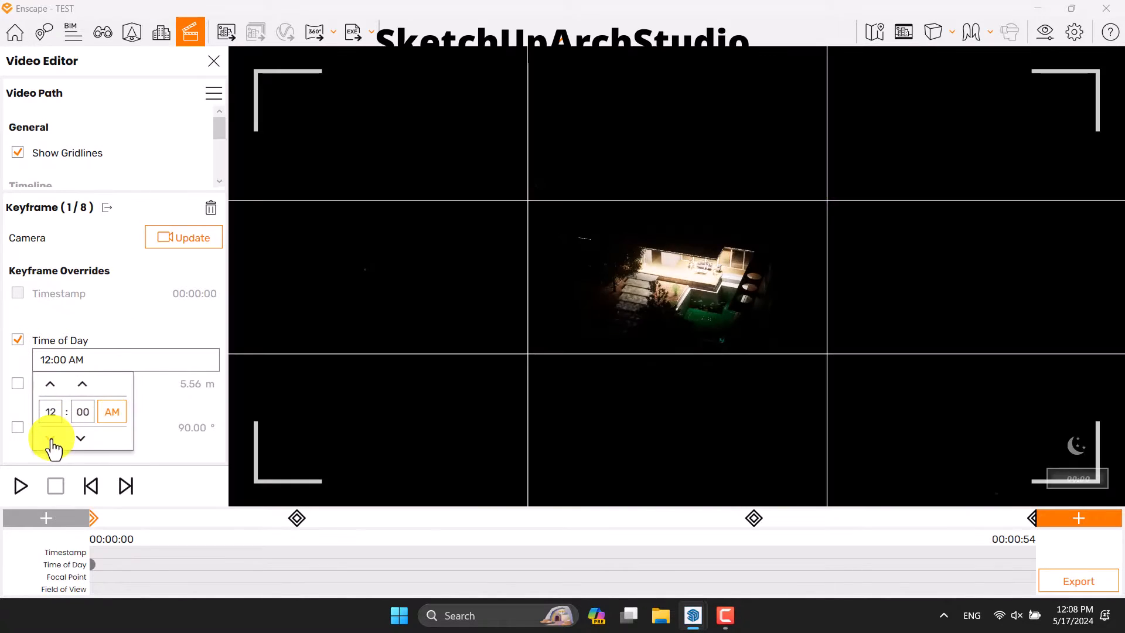
left_click(50, 438)
left_click(51, 439)
left_click(50, 438)
left_click(50, 439)
left_click(51, 439)
left_click(106, 415)
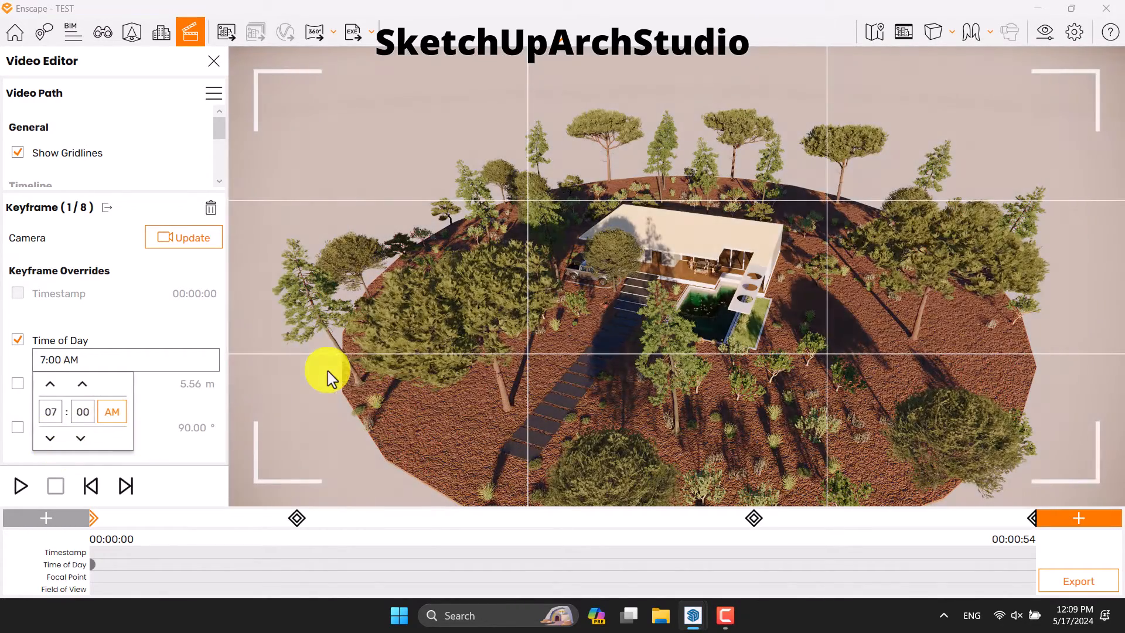
left_click(129, 318)
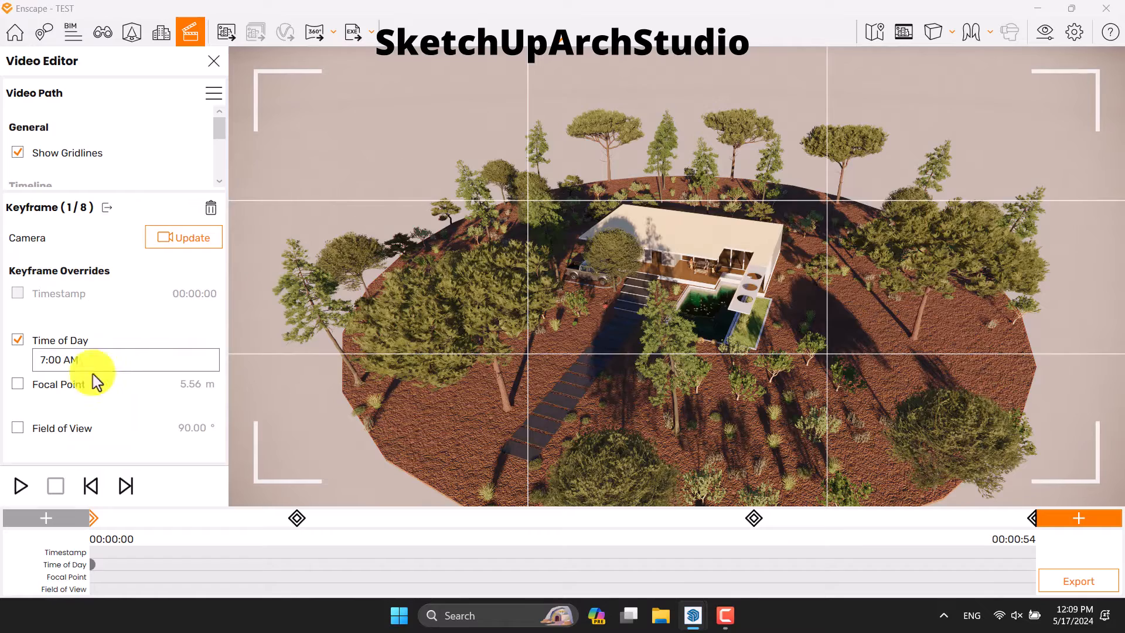
Step: Try a focal point override of 14 m on the first keyframe and switch the override off again
left_click(70, 388)
left_click_drag(139, 403, 163, 409)
left_click(192, 389)
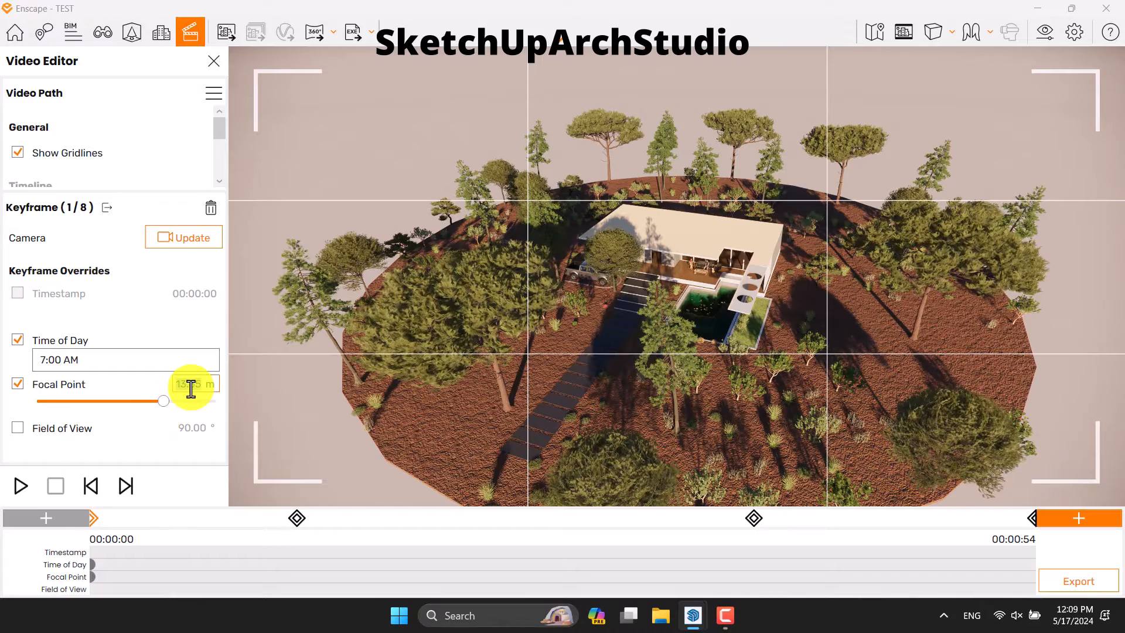
key("Return")
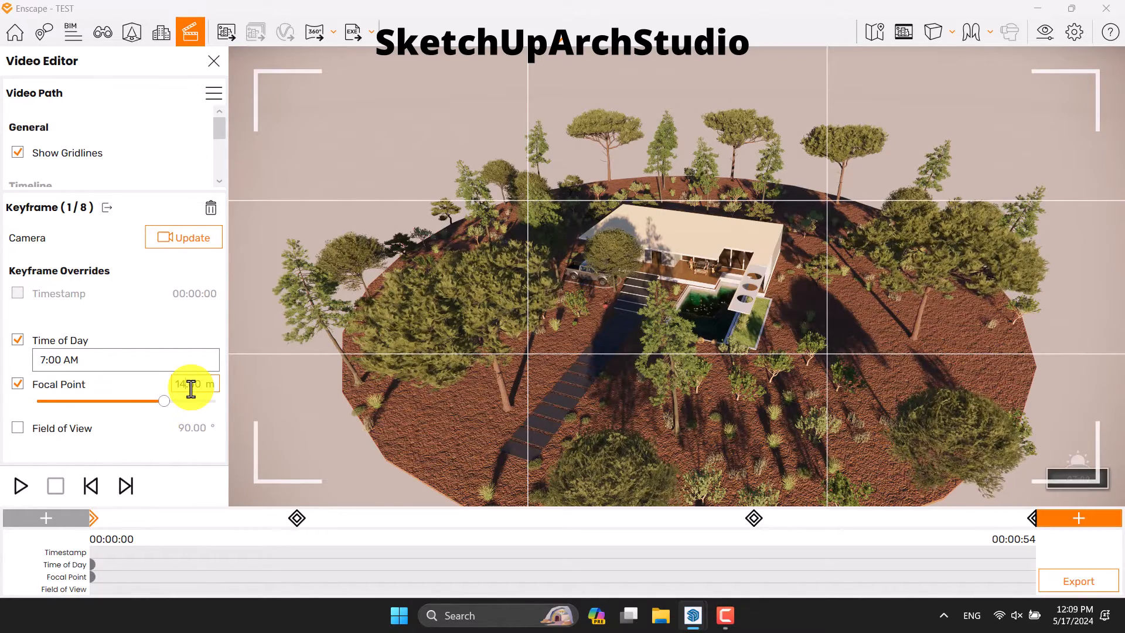
left_click(39, 391)
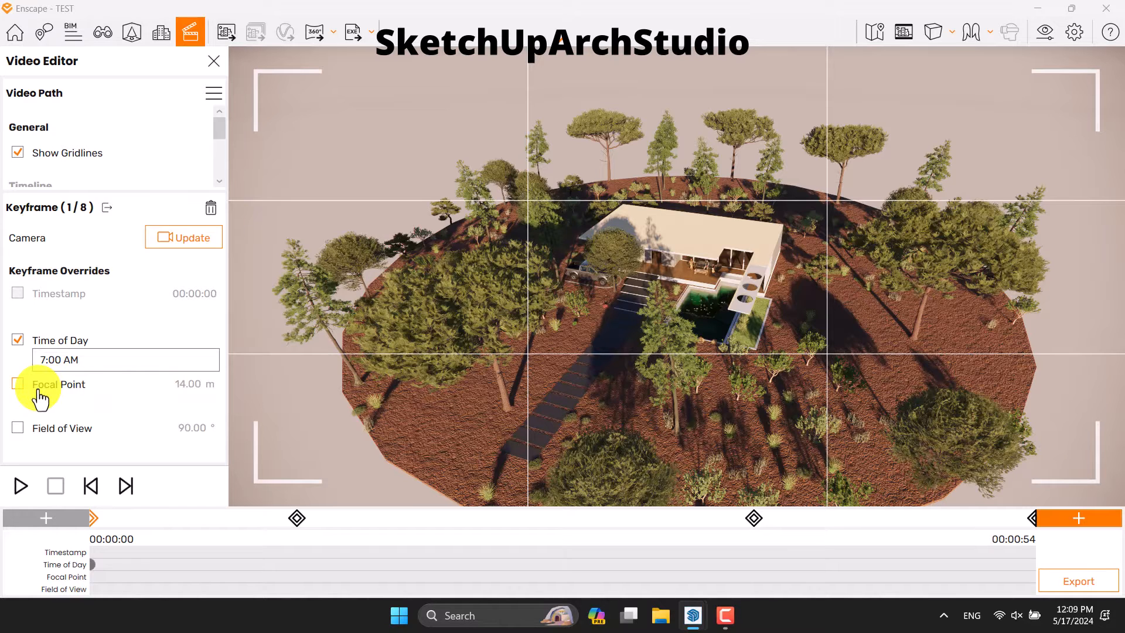
Step: Override the first keyframe's field of view with 40°
left_click(45, 431)
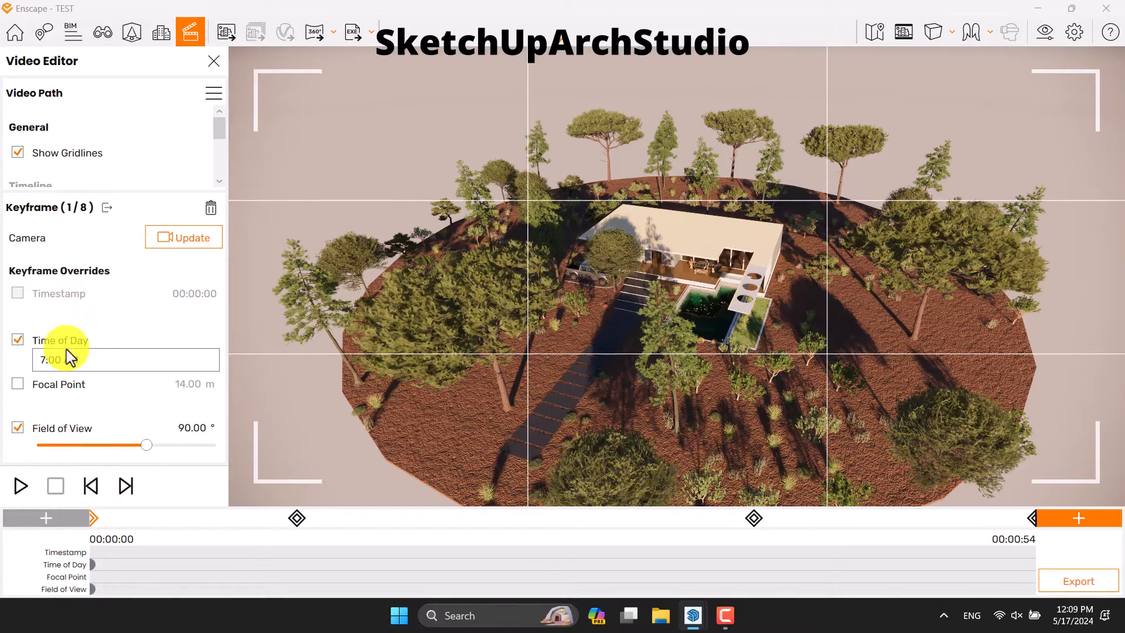
left_click_drag(147, 454, 77, 449)
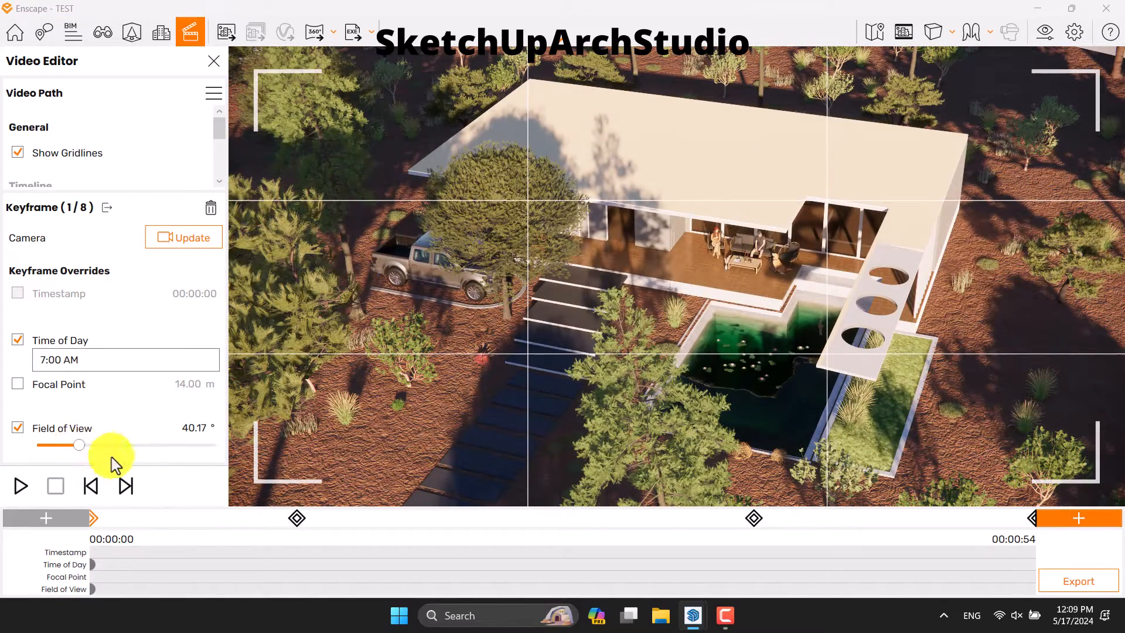
left_click(184, 429)
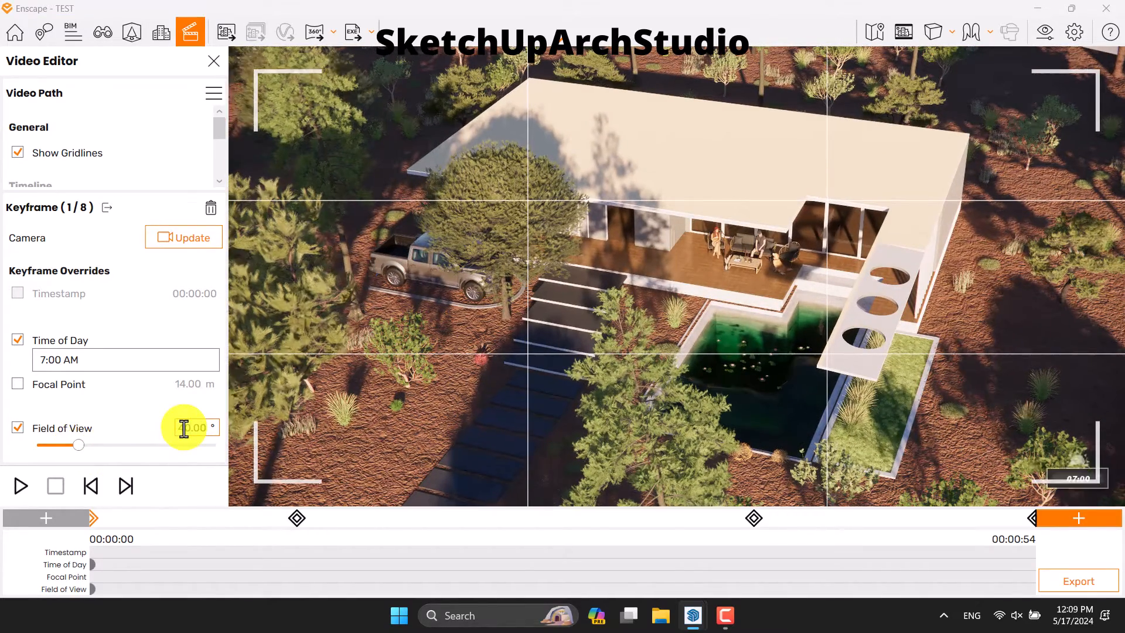
left_click(180, 250)
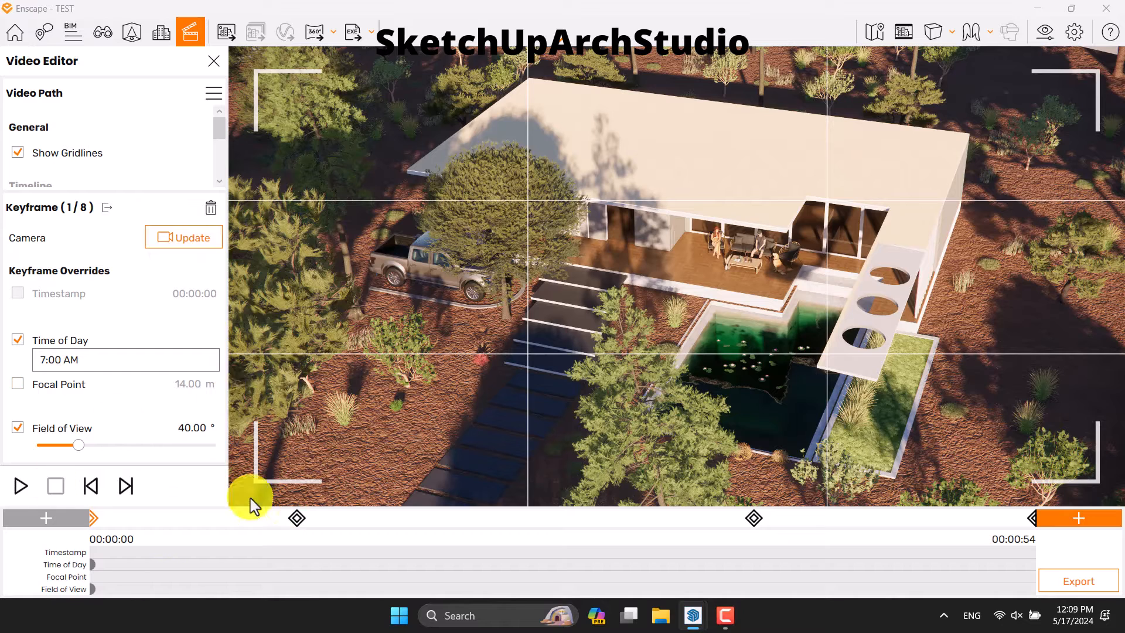
Step: Override the timestamp of keyframe 3 with 00:00:06
mouse_move(301, 530)
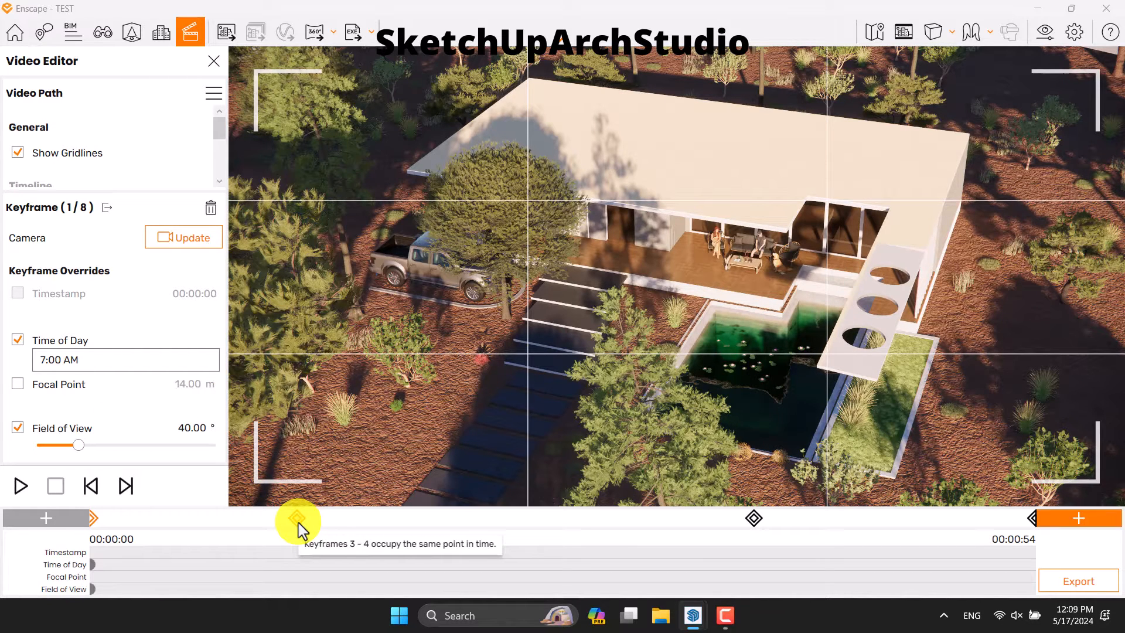
left_click(300, 525)
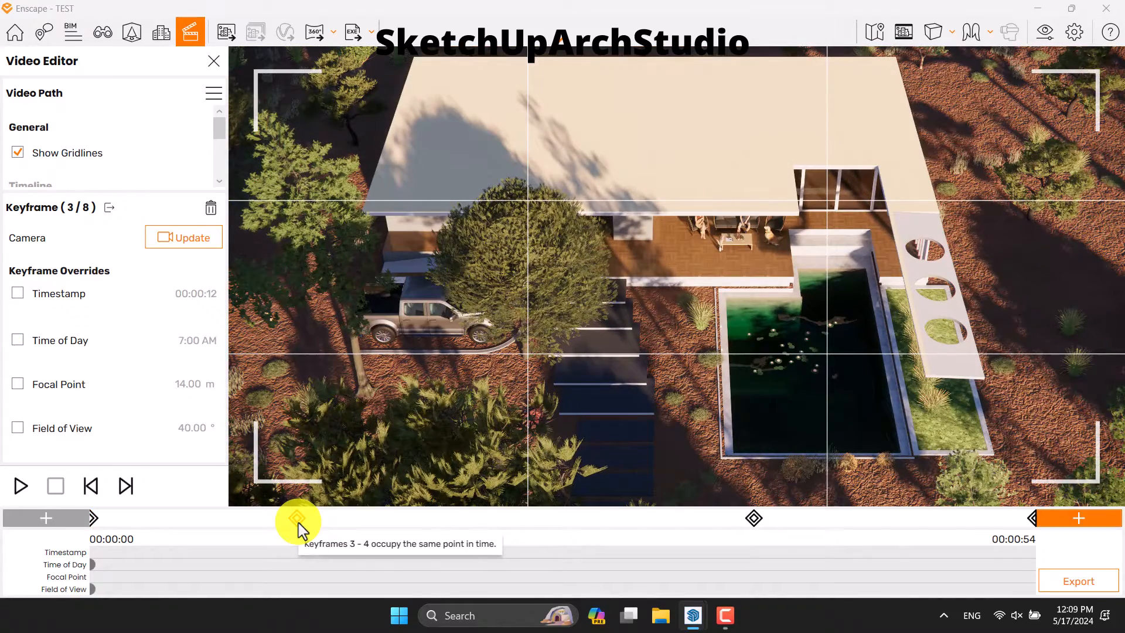
left_click(27, 296)
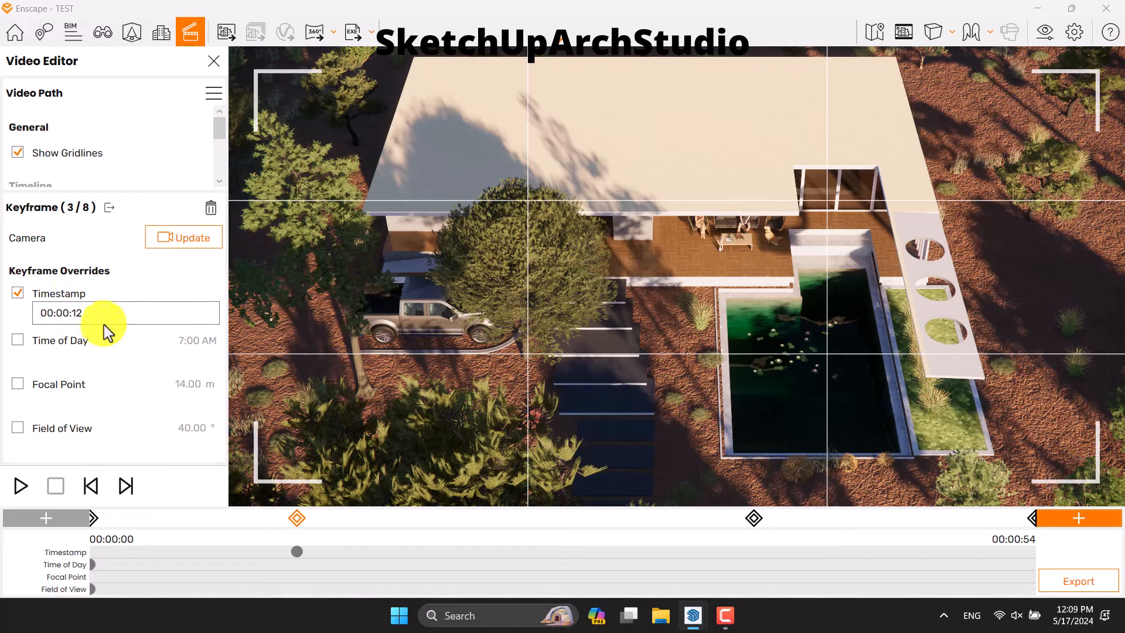
left_click(88, 314)
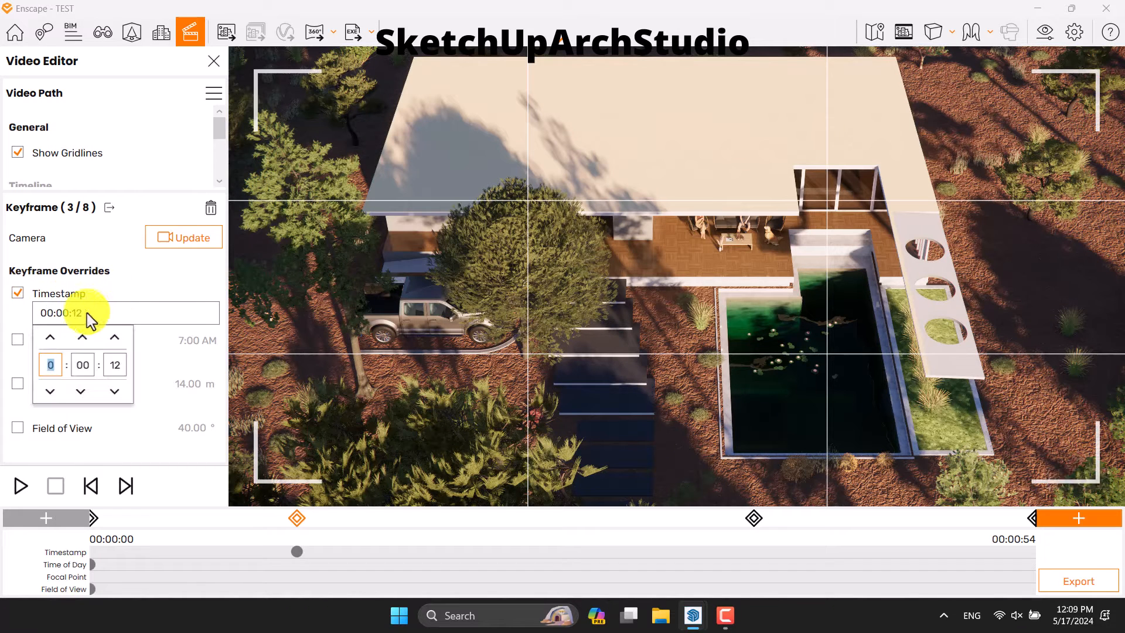
left_click(120, 392)
left_click(121, 392)
left_click(120, 392)
left_click(120, 392)
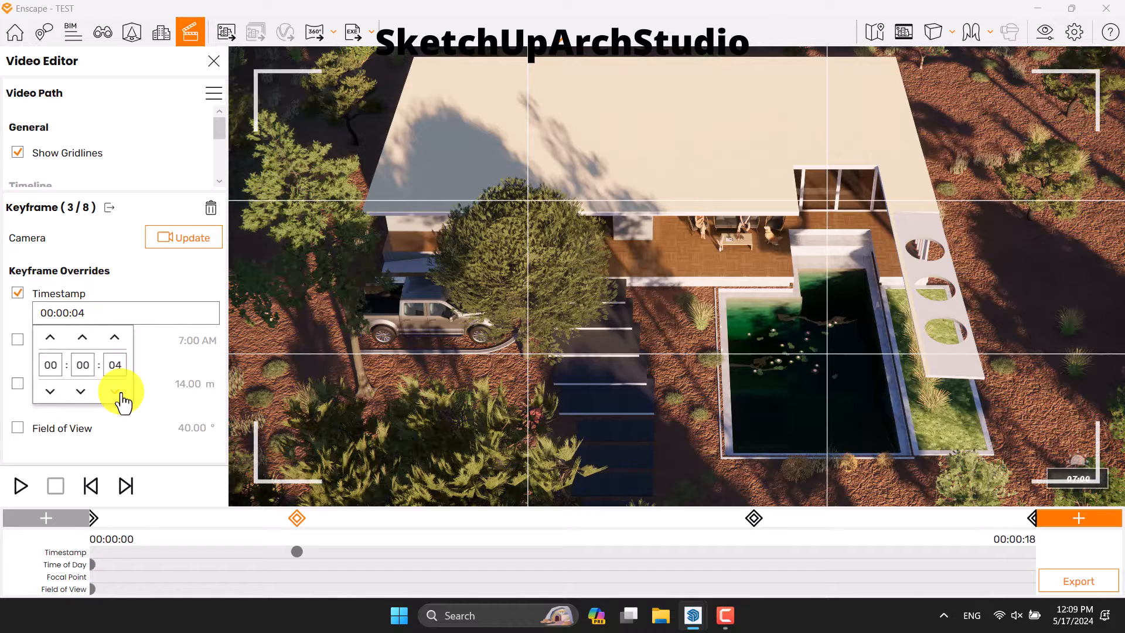
left_click(119, 343)
left_click(119, 343)
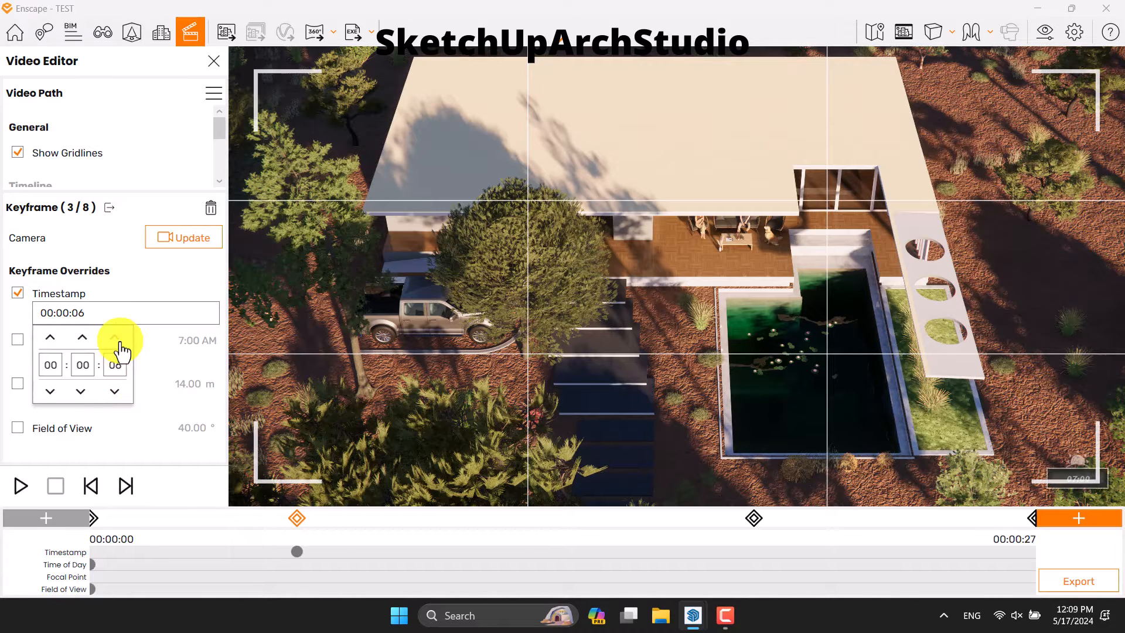
left_click(123, 274)
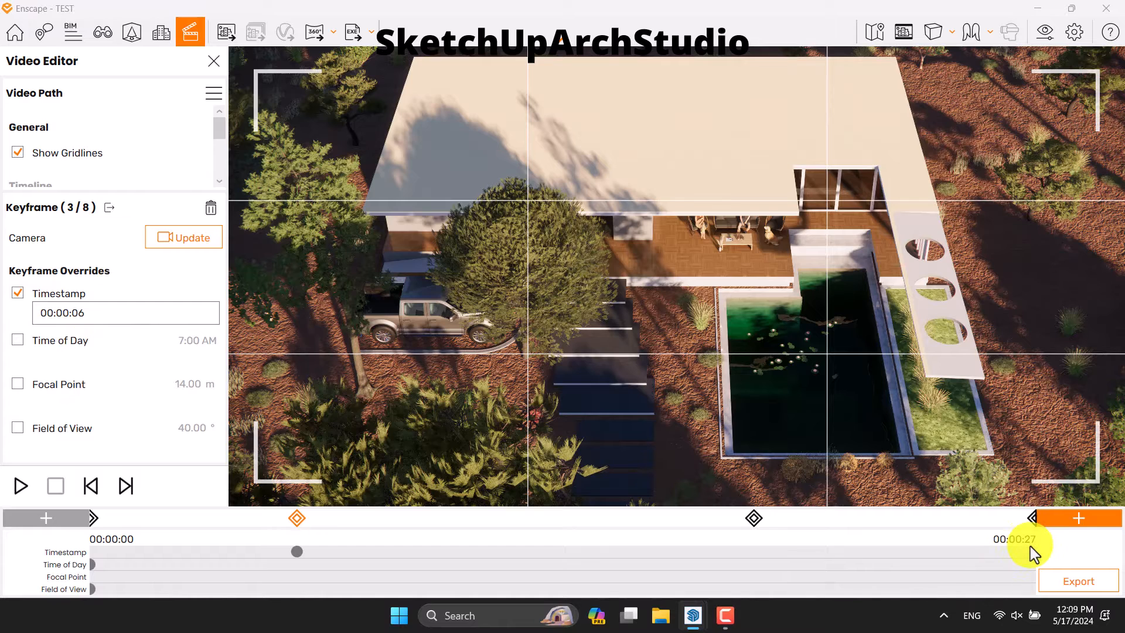
Step: Override the time of day of keyframe 3 with 2:00 PM
left_click(19, 341)
left_click(48, 356)
left_click(47, 392)
left_click(46, 391)
left_click(46, 392)
left_click(47, 391)
left_click(46, 392)
left_click(46, 391)
left_click(46, 392)
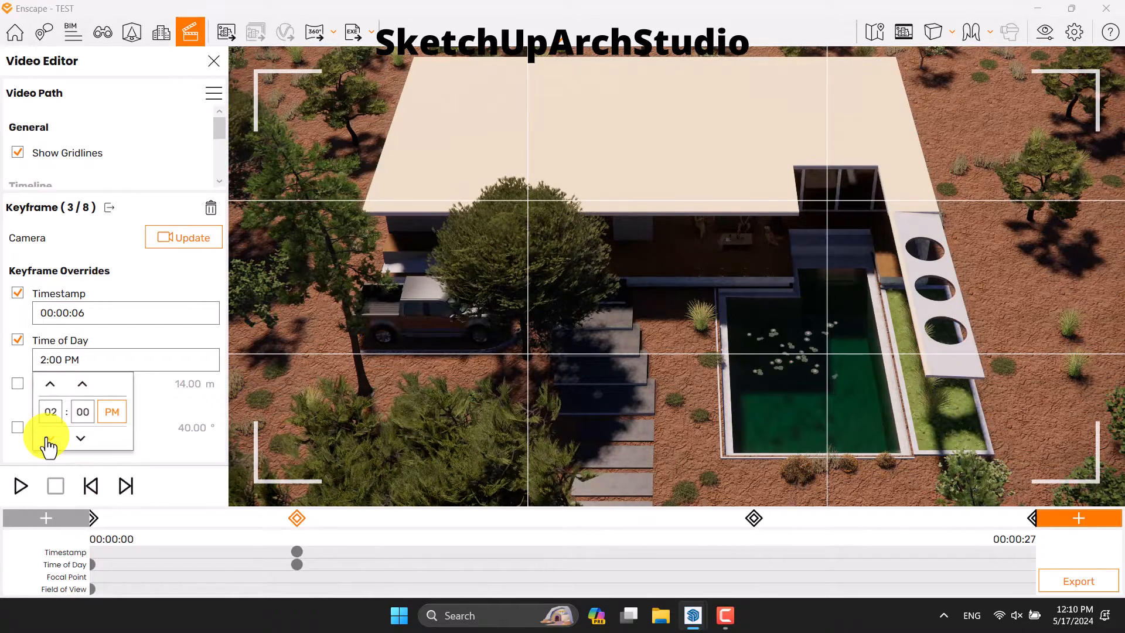
left_click(153, 286)
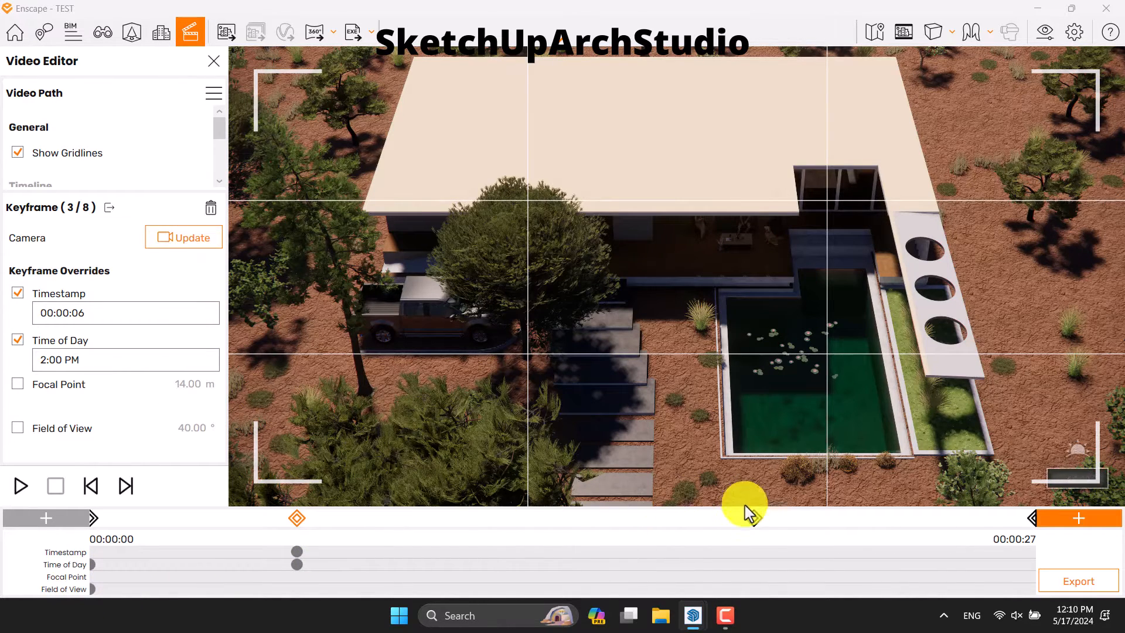
Step: Override the timestamp of keyframe 5 with 00:00:12
left_click(751, 520)
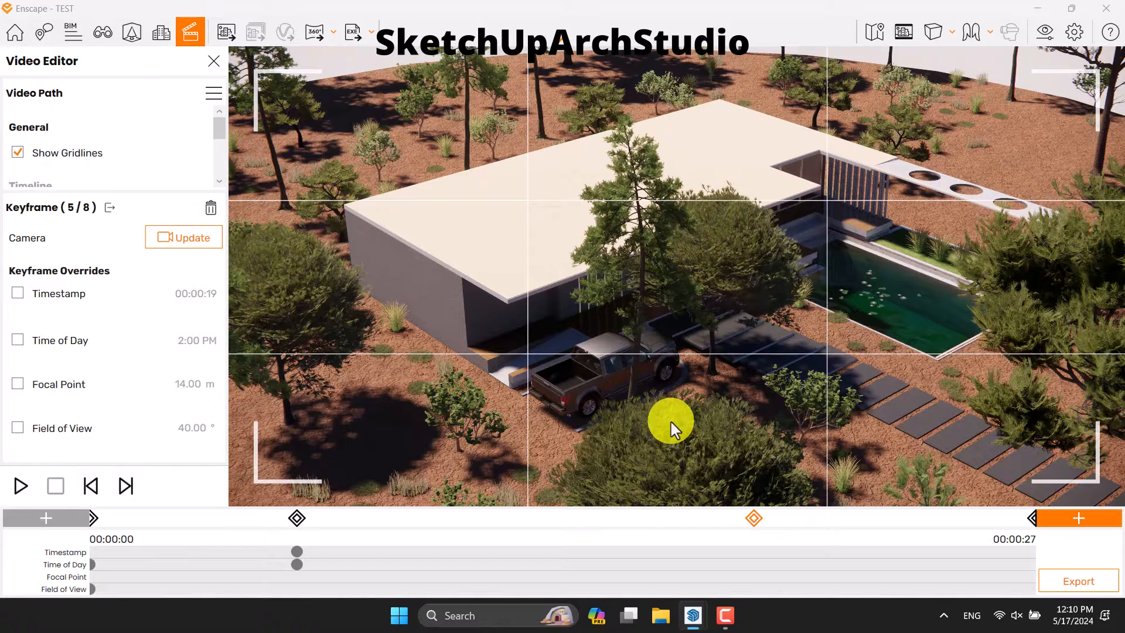
left_click(36, 294)
left_click(78, 311)
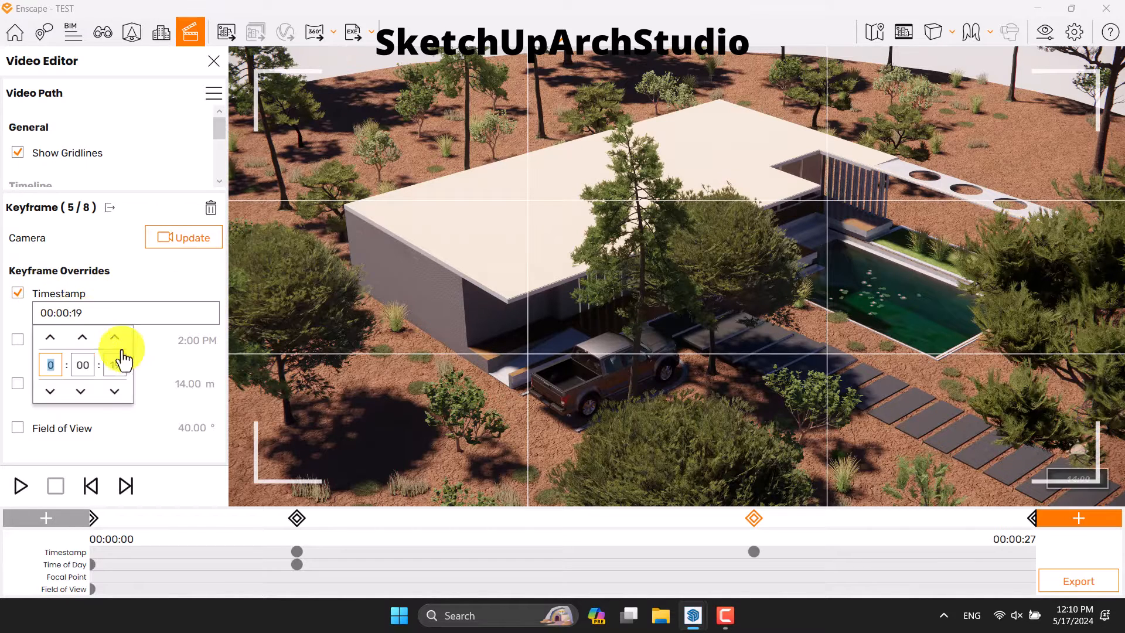
left_click(115, 391)
left_click(115, 391)
left_click(115, 391)
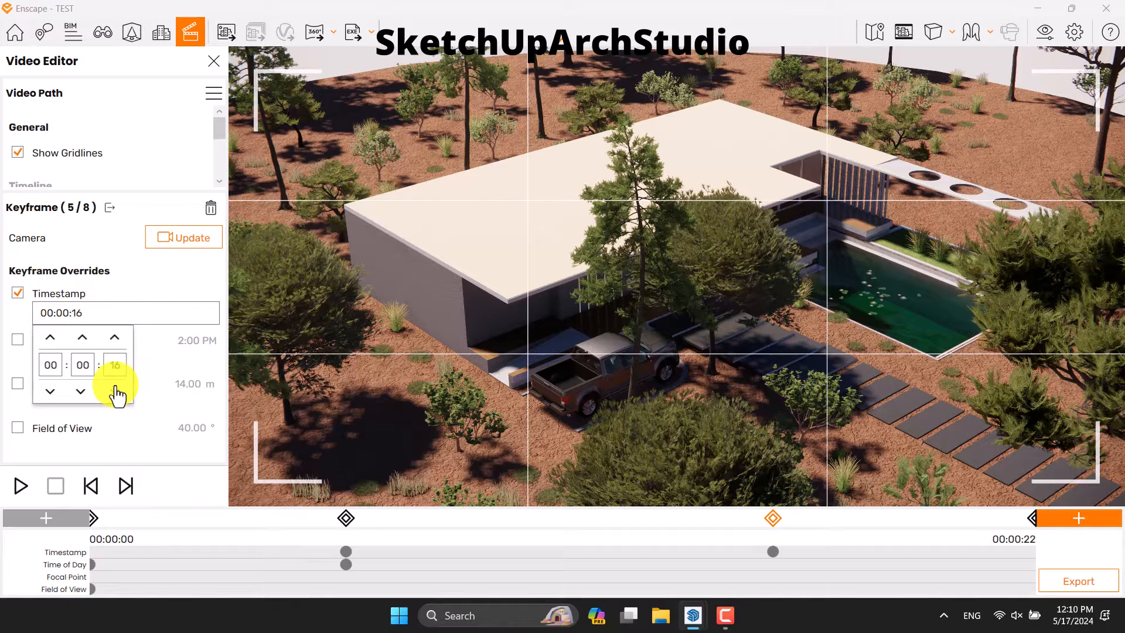
left_click(114, 391)
left_click(115, 391)
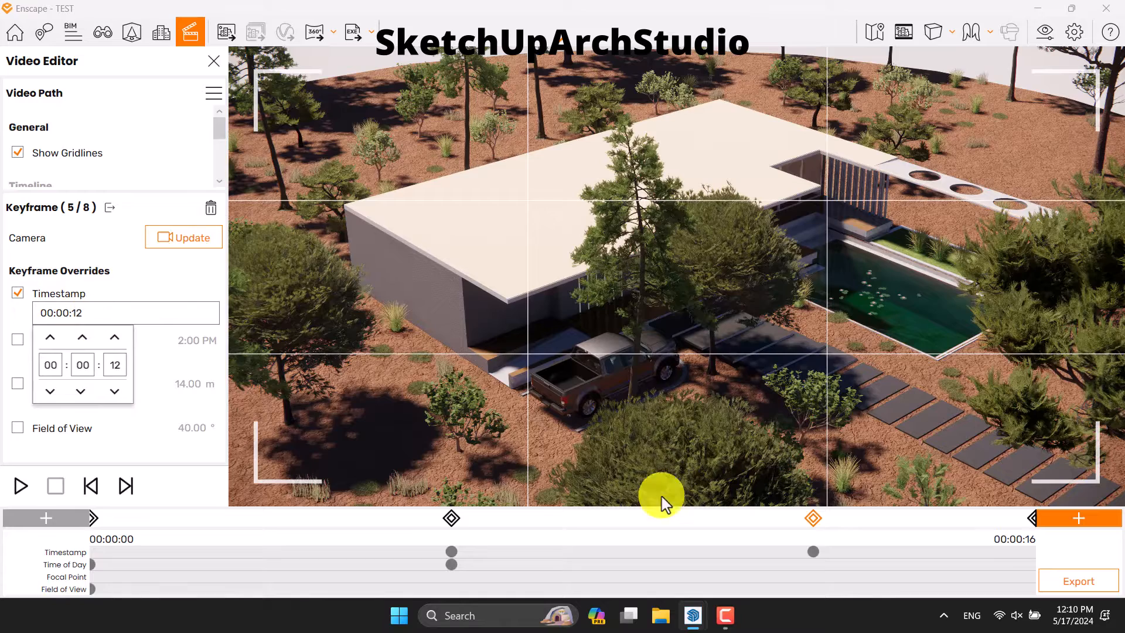
left_click(167, 288)
Step: Override the time of day of keyframe 5 with 7:00 PM
left_click(58, 340)
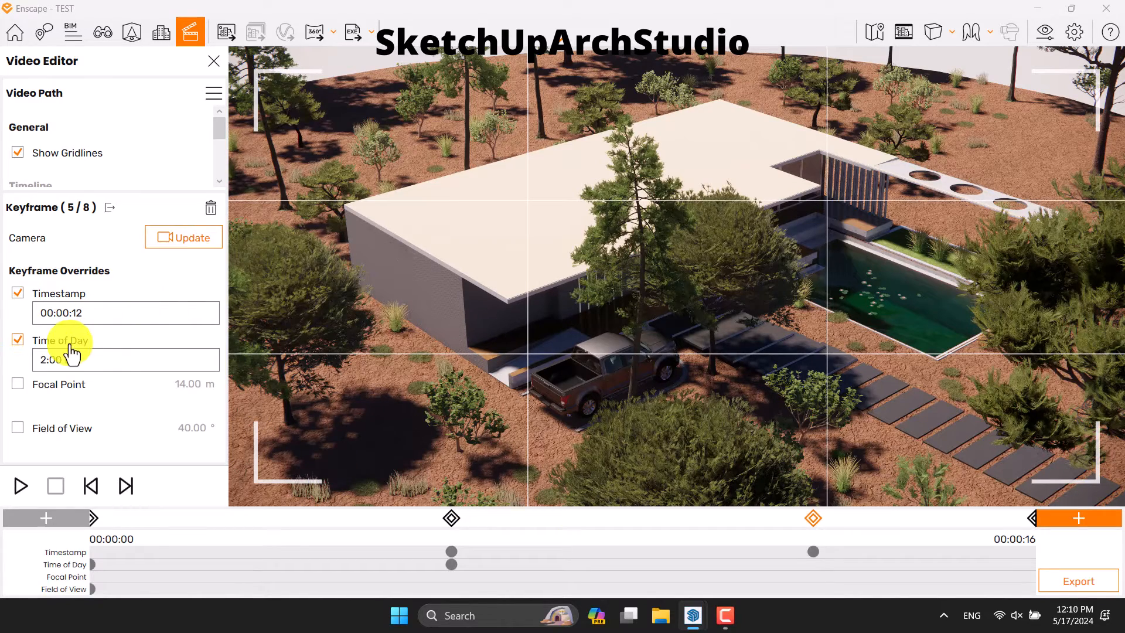
left_click(54, 361)
left_click(51, 391)
left_click(51, 391)
left_click(51, 391)
left_click(51, 391)
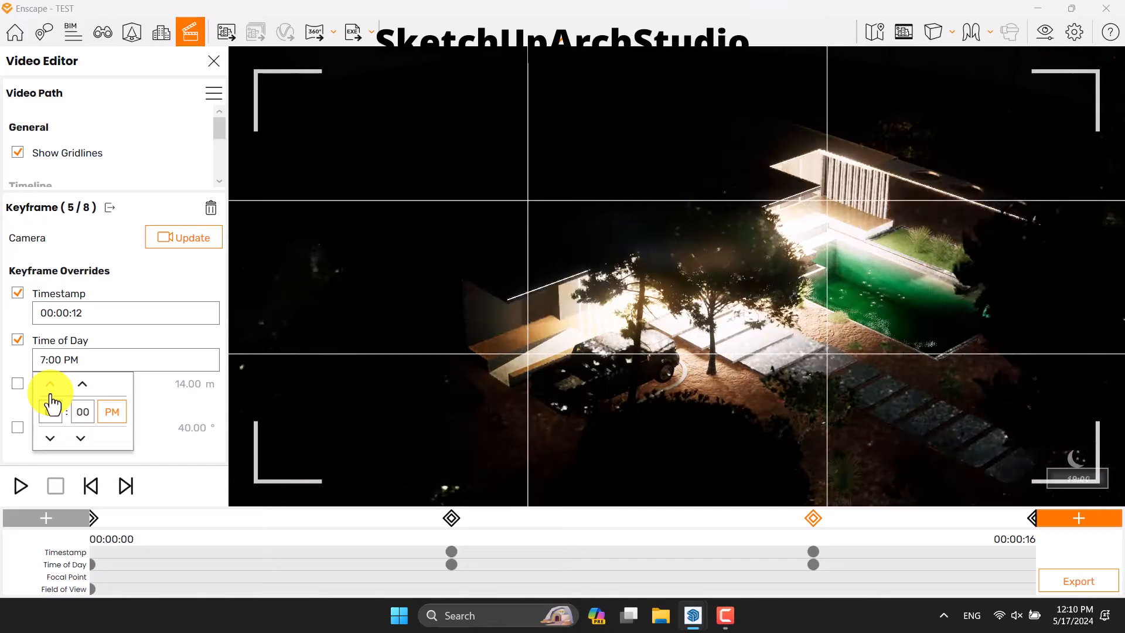
Step: Update keyframe 5 with a time of day of 6:00 PM and a field of view override of 32°
left_click(51, 438)
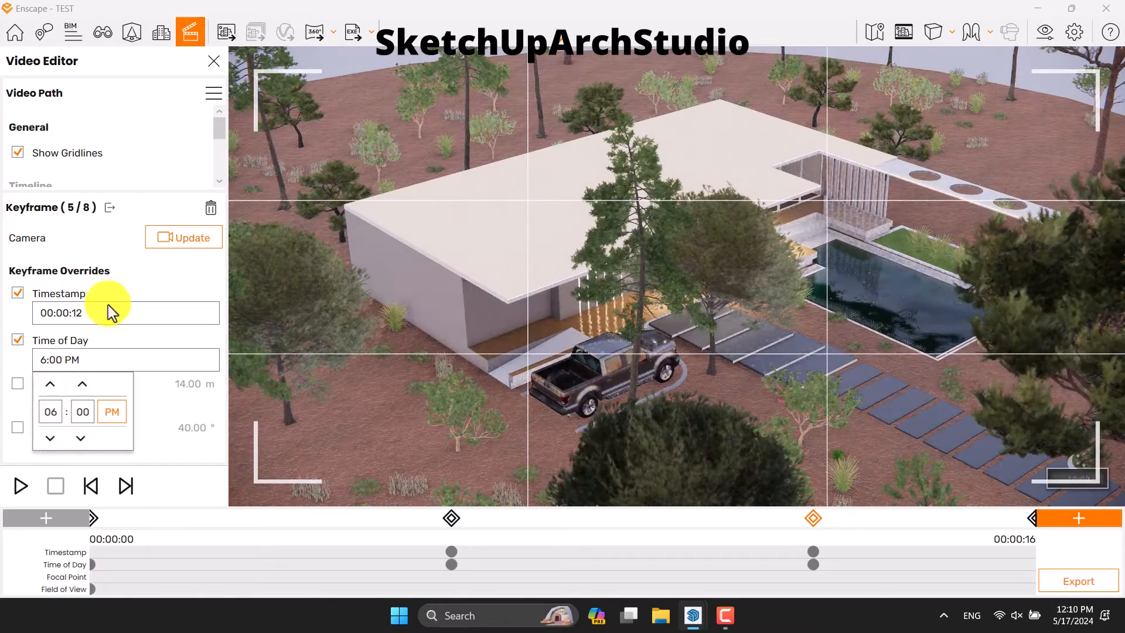
left_click(114, 292)
left_click(34, 427)
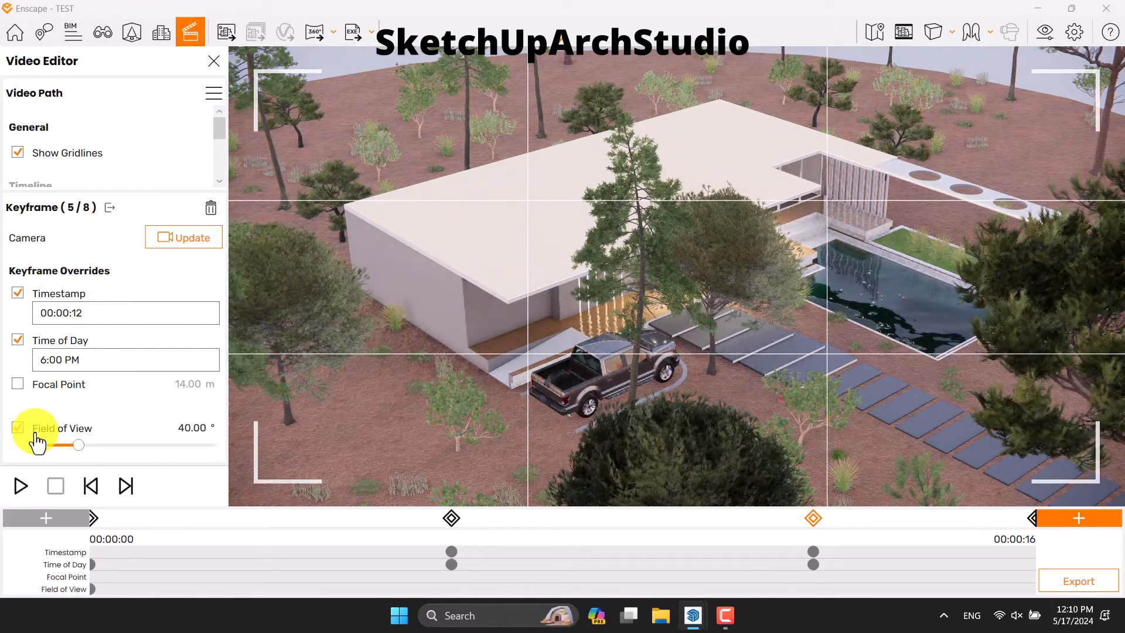
left_click_drag(78, 454, 70, 456)
left_click_drag(66, 450, 64, 445)
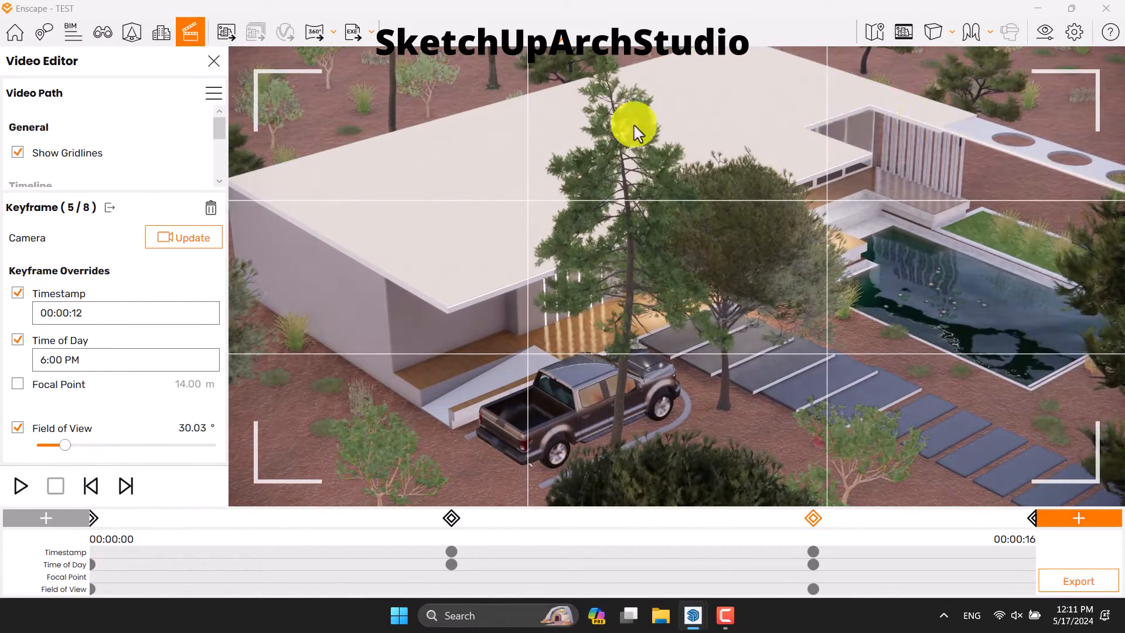
left_click(203, 429)
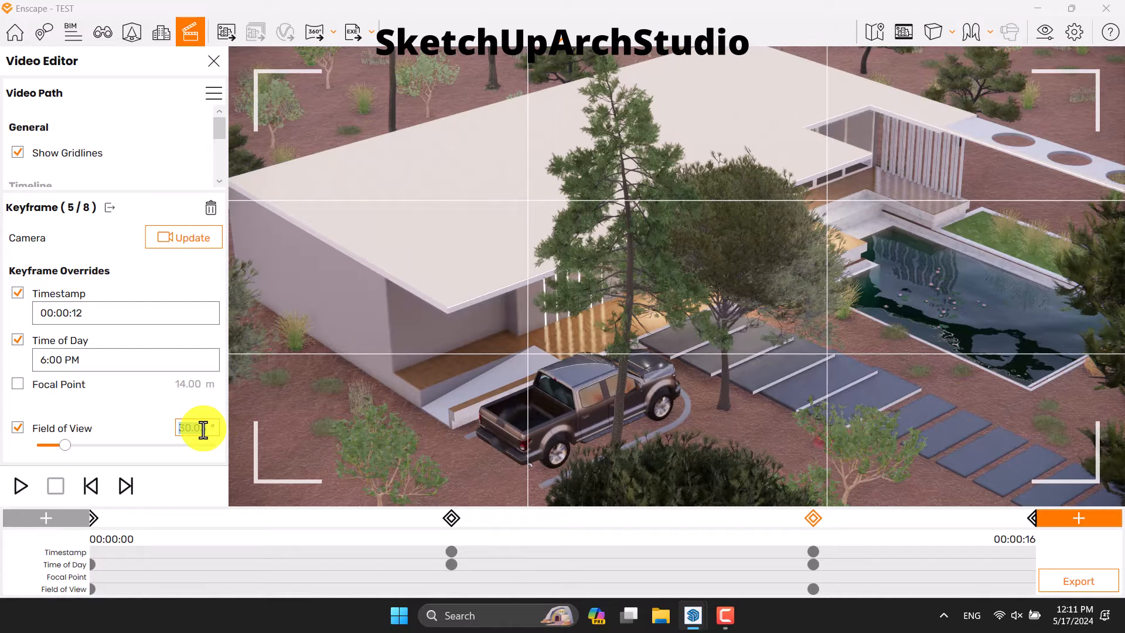
type("32")
key("Return")
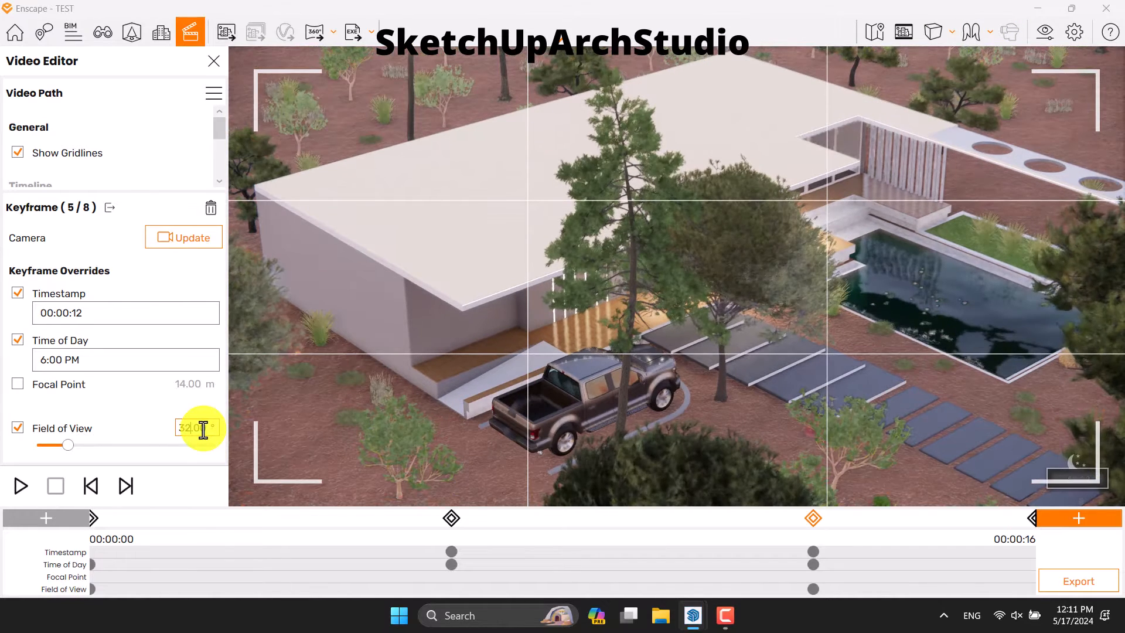
left_click(181, 239)
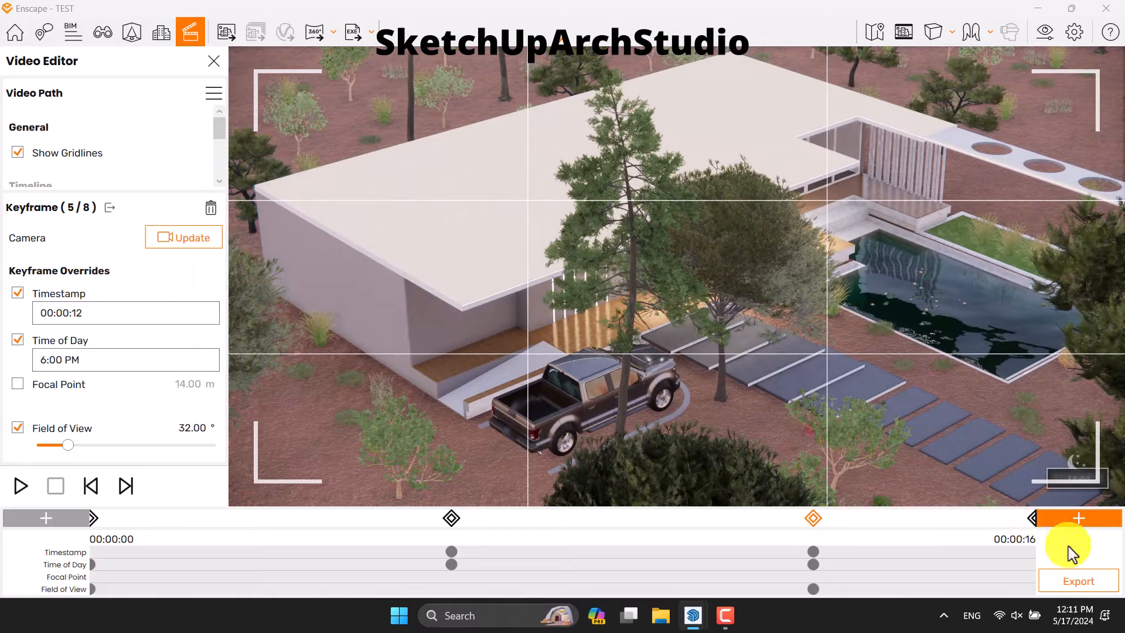
Step: Override the timestamp of the last keyframe on the timeline with 00:00:18
left_click(1032, 520)
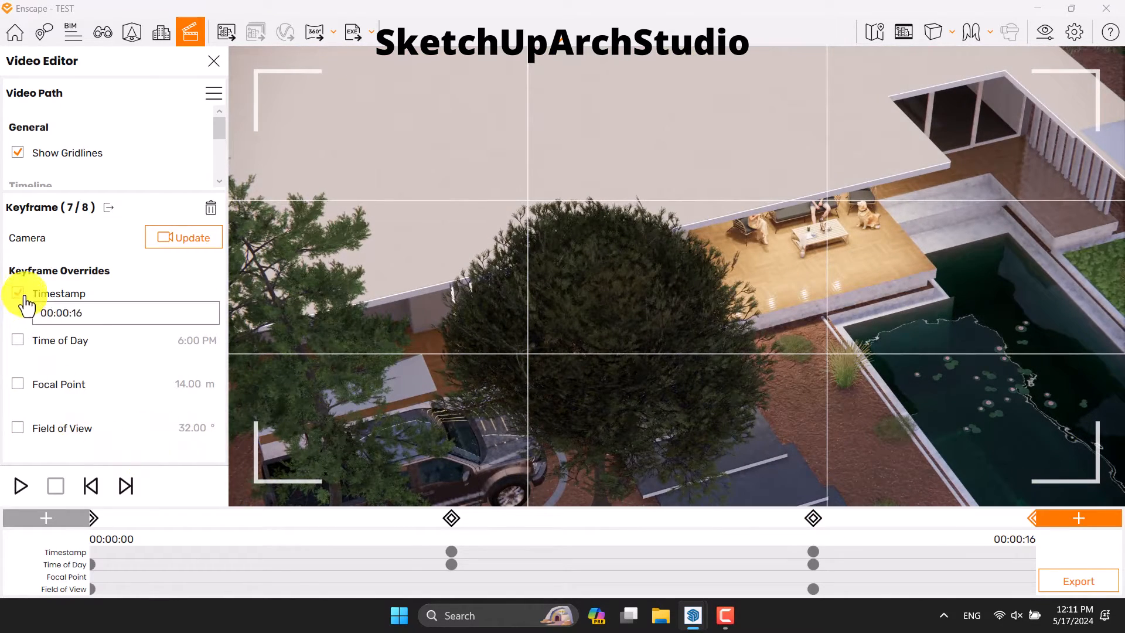
left_click(82, 315)
left_click(116, 340)
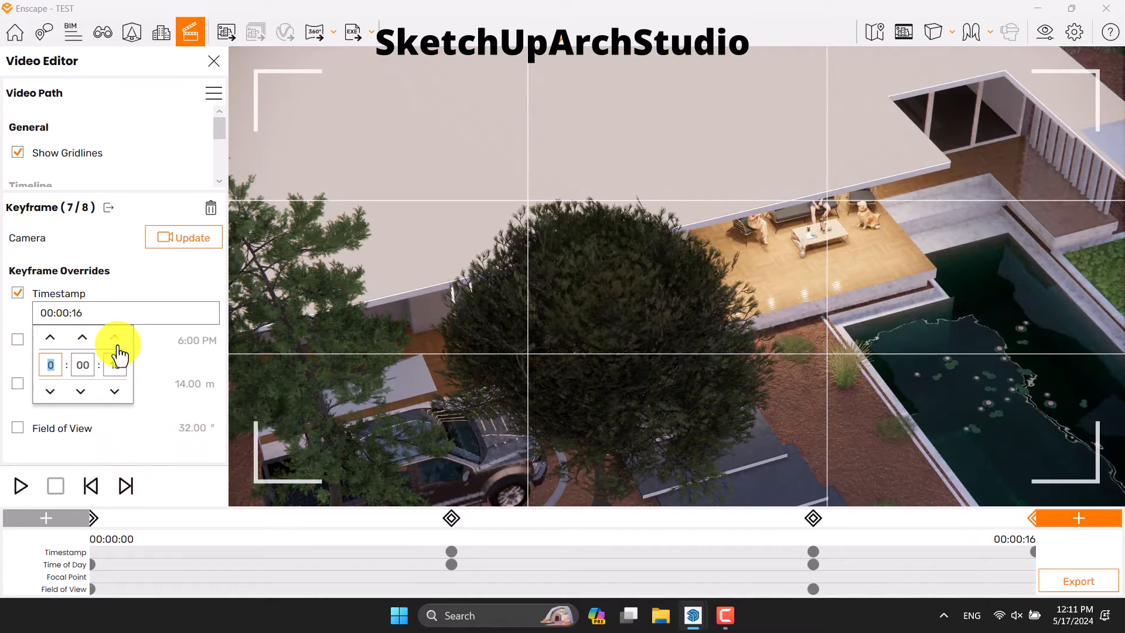
left_click(119, 281)
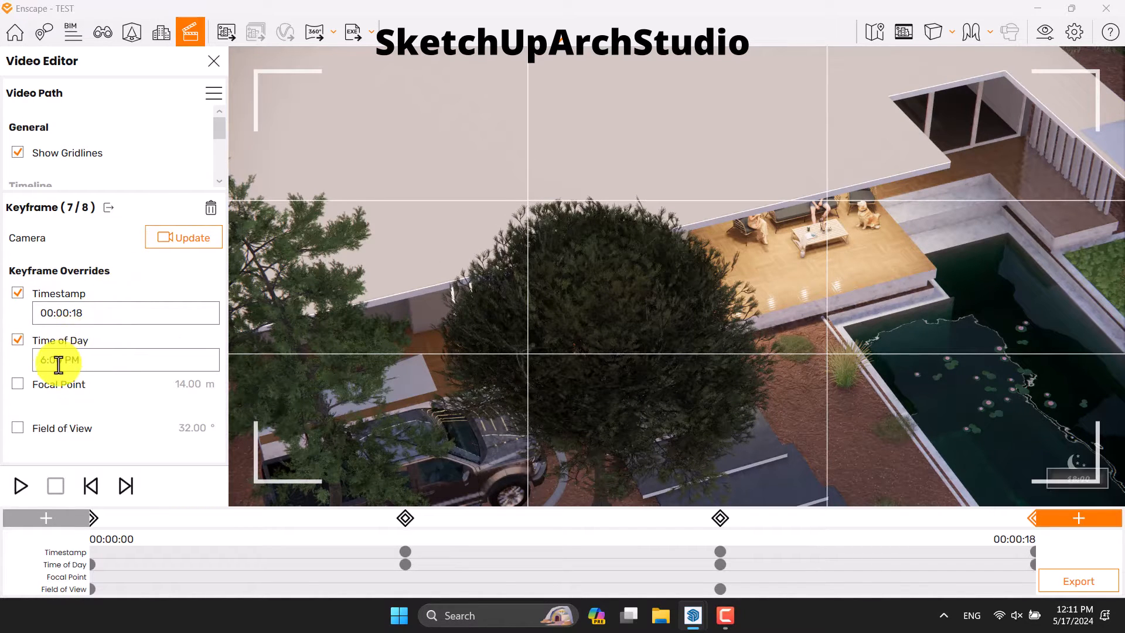
Step: Override keyframe 7's time of day with 6:30 PM and its field of view with 52°
left_click(62, 361)
key("Return")
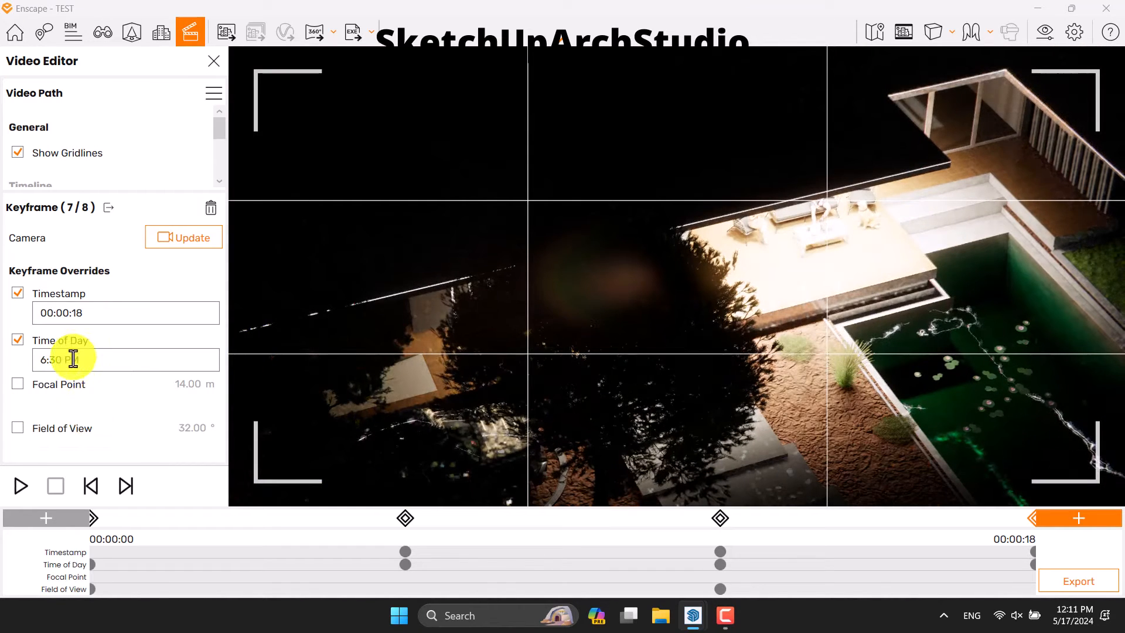
left_click(18, 428)
left_click_drag(69, 447, 95, 447)
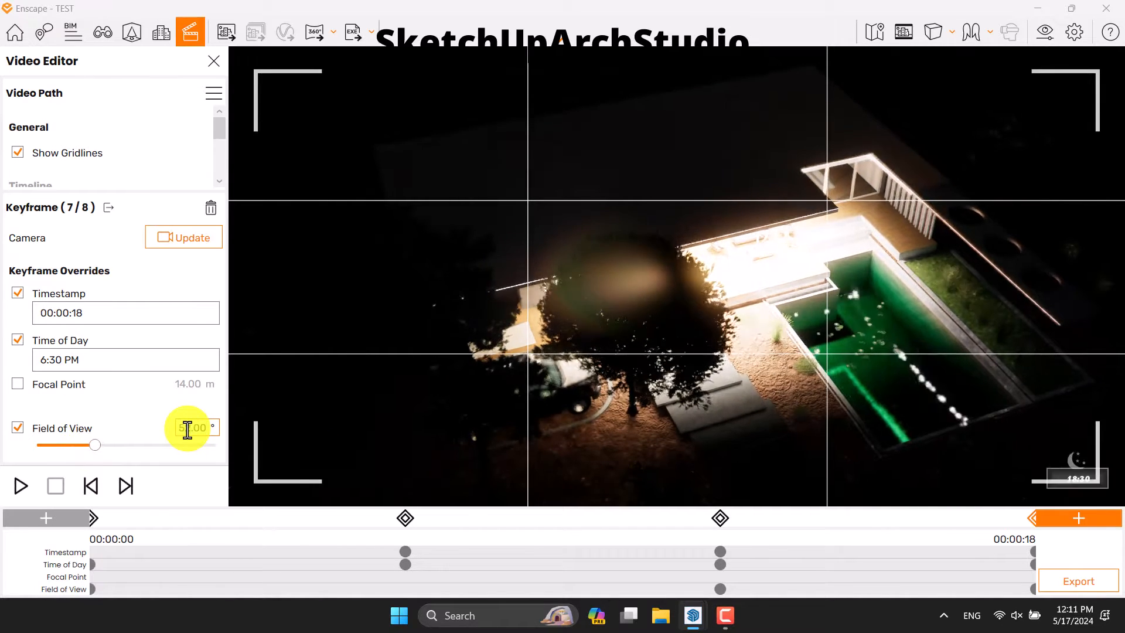
Step: Set keyframe 7's time of day to 6:24 PM and update its camera
left_click(68, 359)
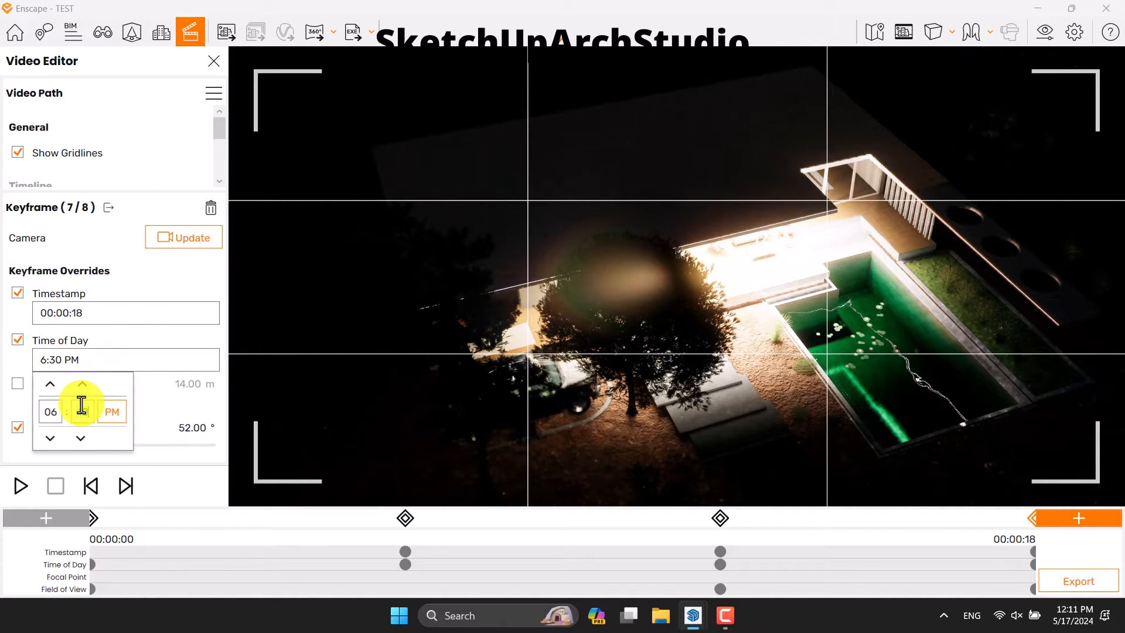
key("Return")
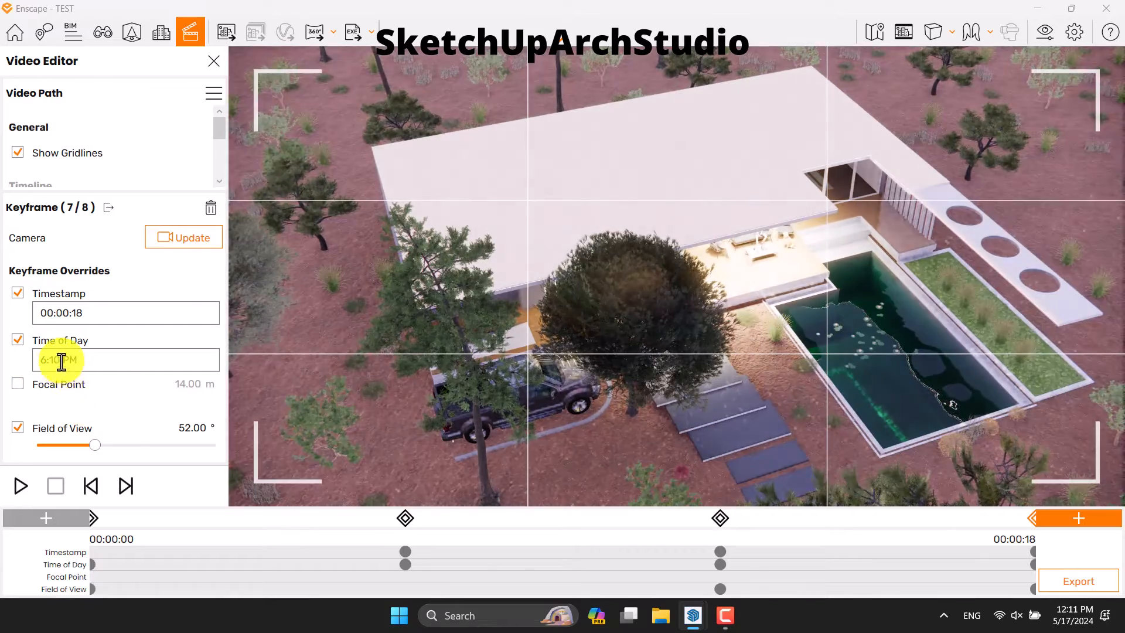
left_click(57, 359)
scroll(76, 402, "up", 2)
scroll(75, 402, "up", 4)
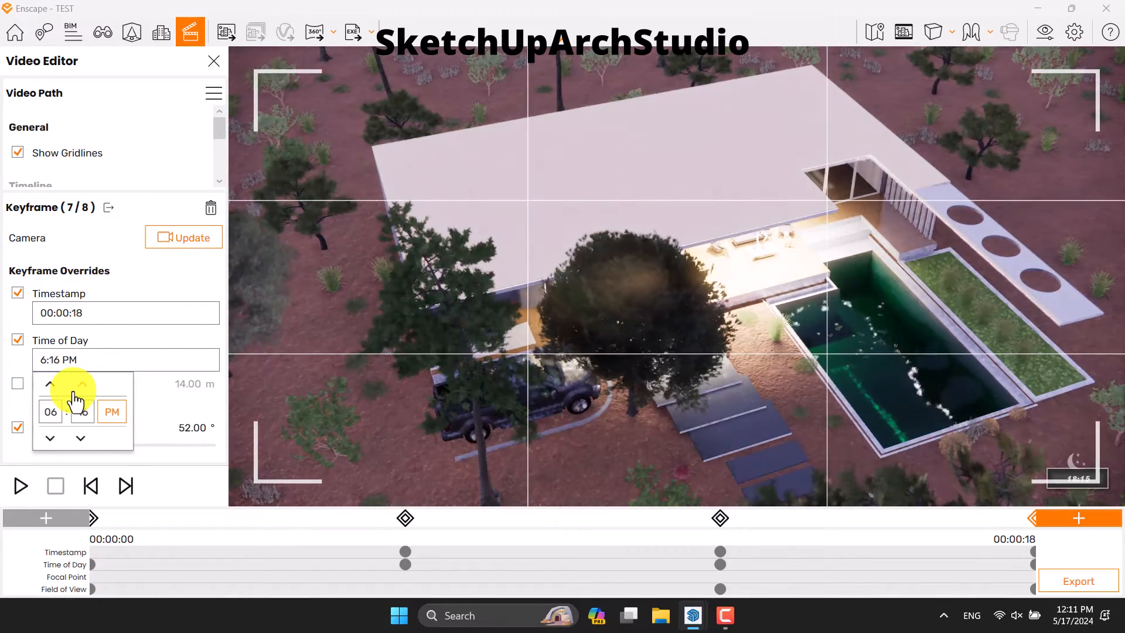
scroll(76, 402, "up", 2)
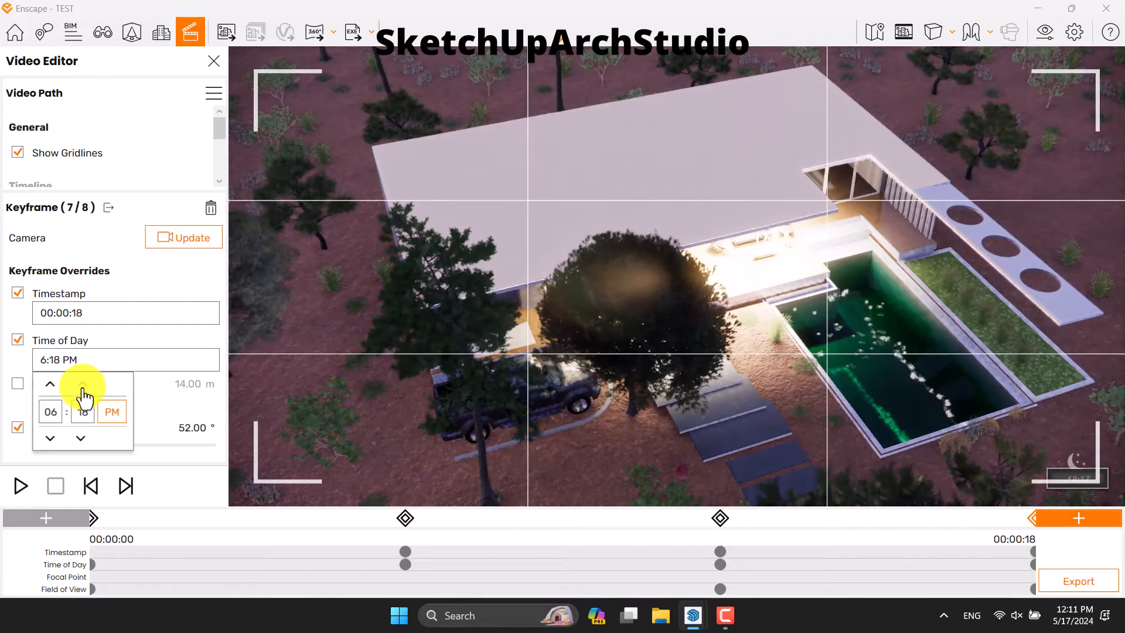
left_click(83, 387)
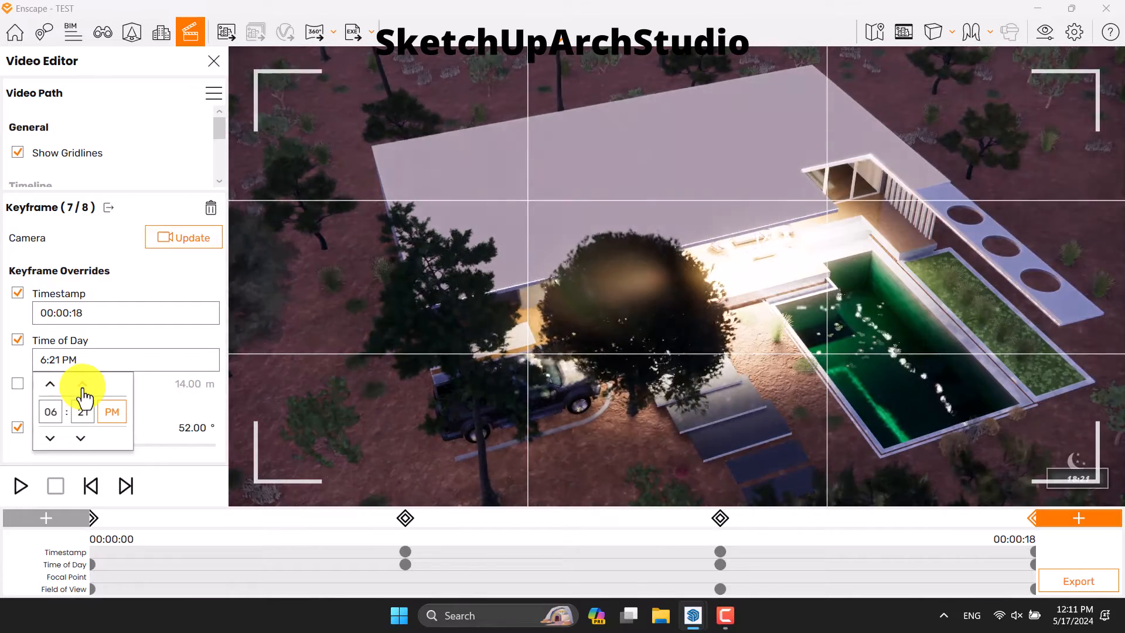
left_click(83, 387)
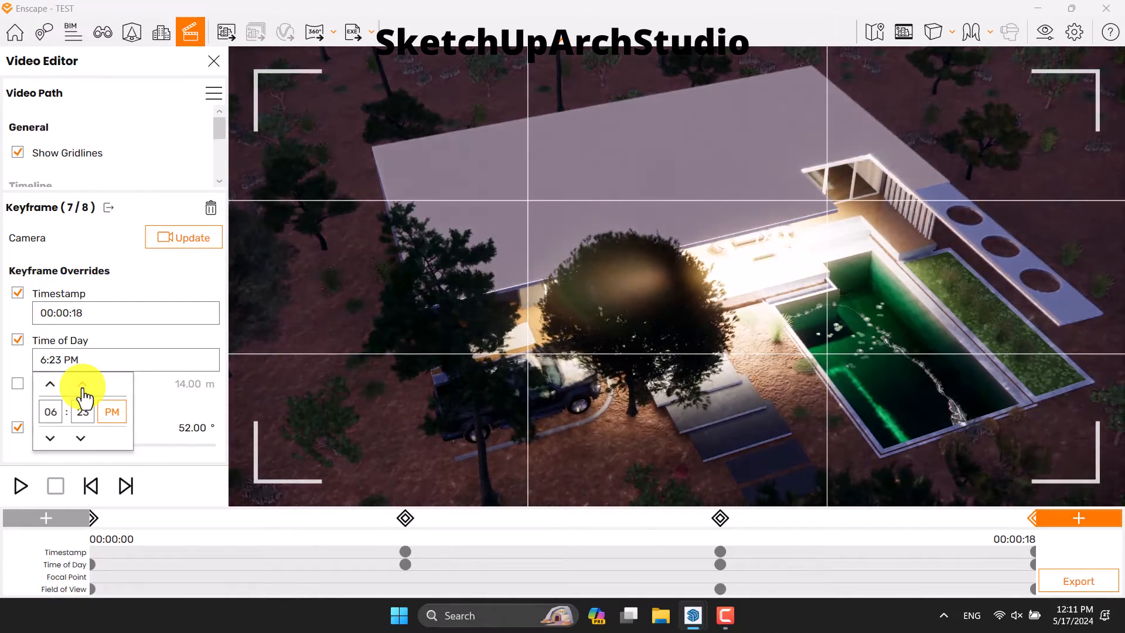
left_click(83, 387)
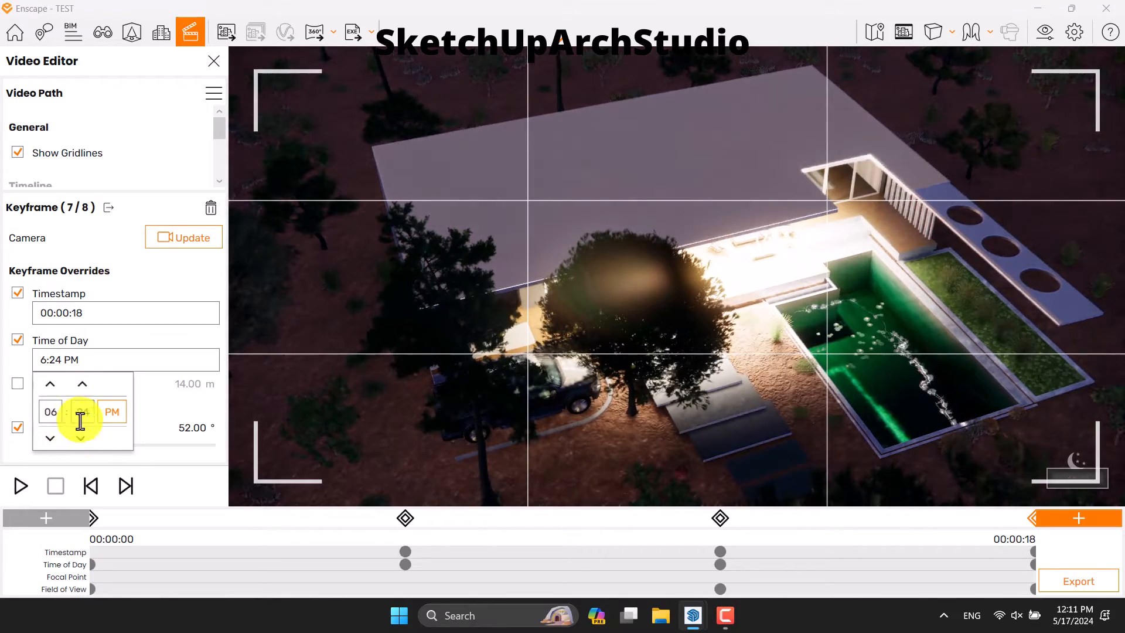
left_click(197, 240)
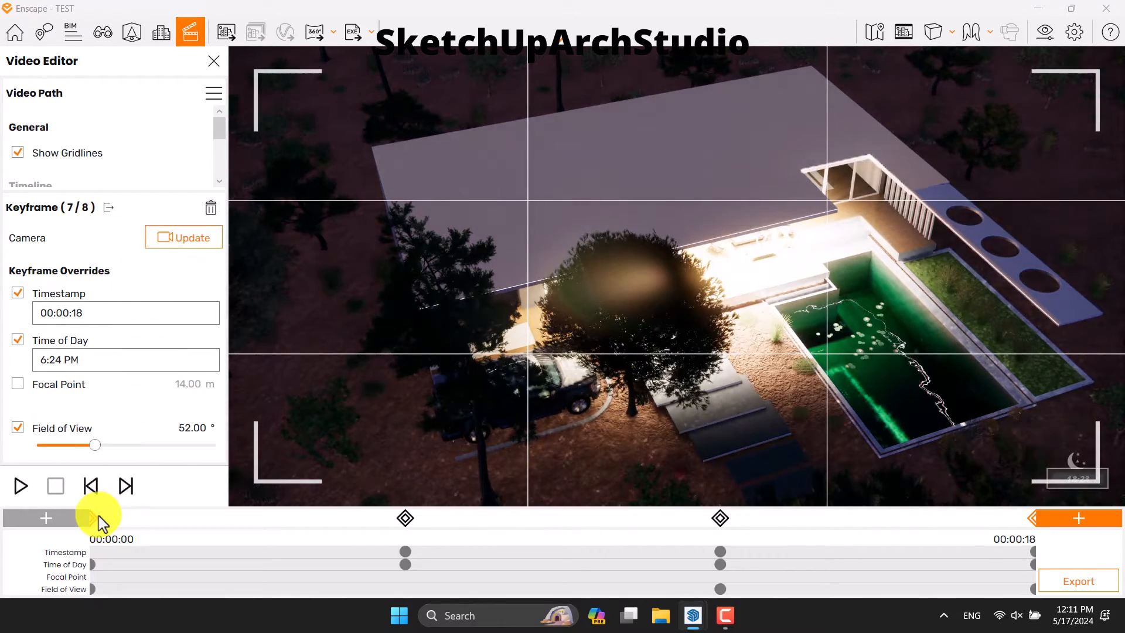
Step: Preview the whole video path starting from the first keyframe
left_click(97, 516)
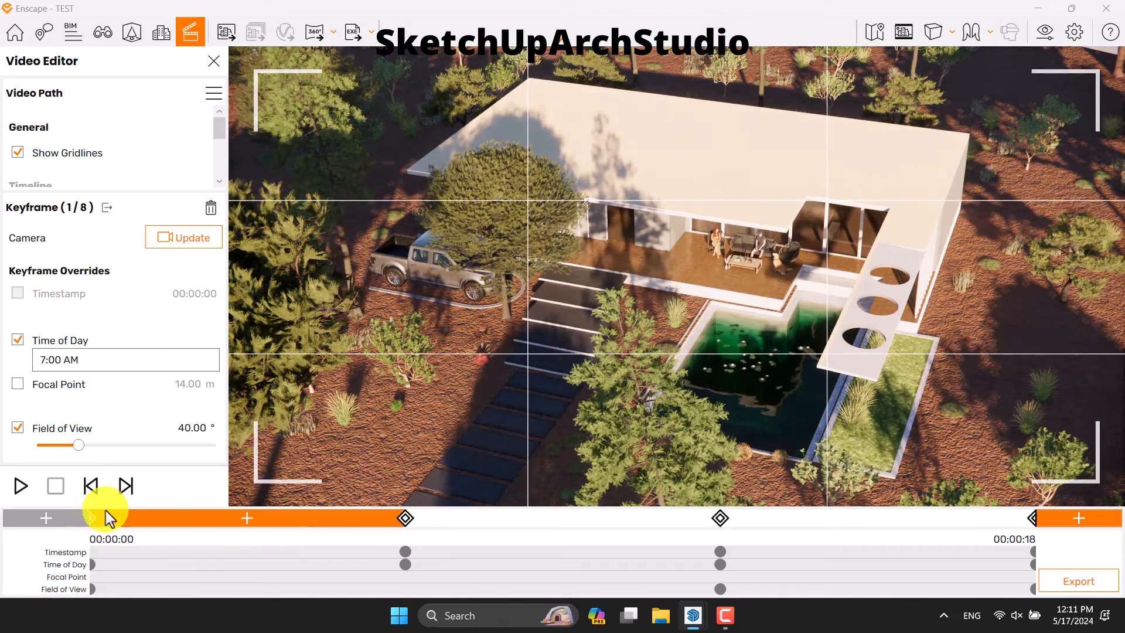
left_click(26, 494)
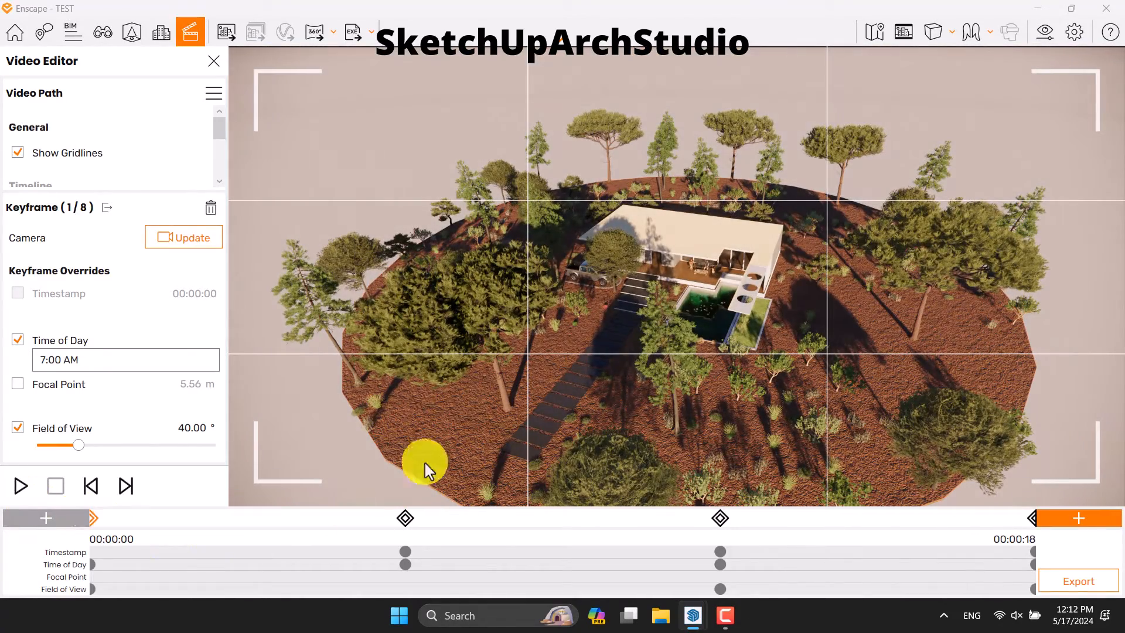
Step: Turn on the safe frame and set the camera exposure to 54% in the visual settings
left_click(904, 34)
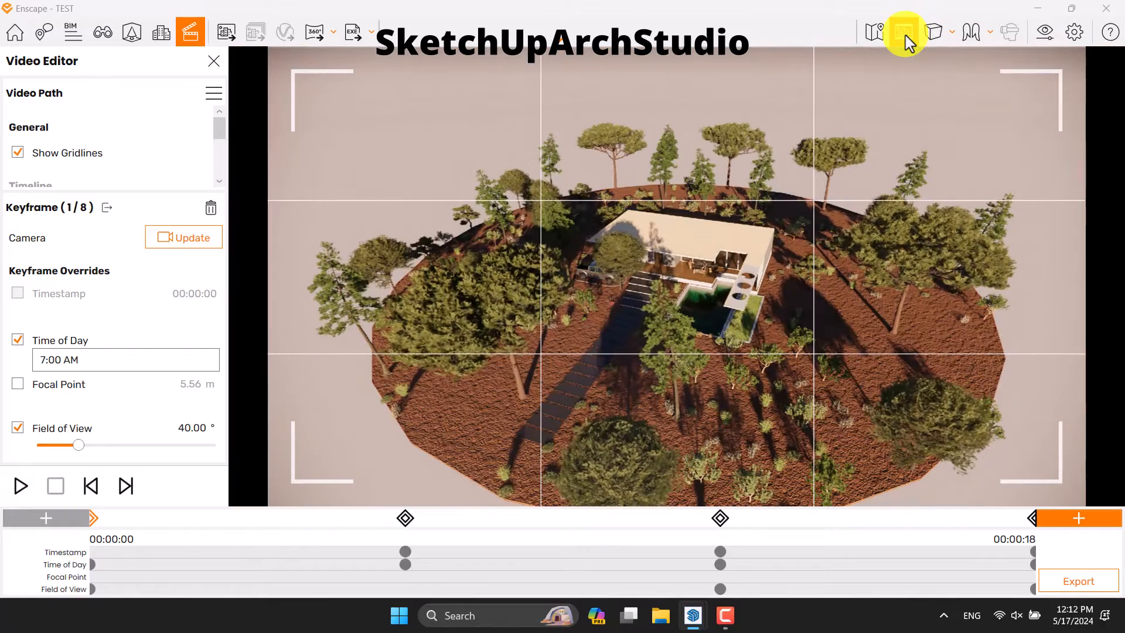
left_click(1044, 34)
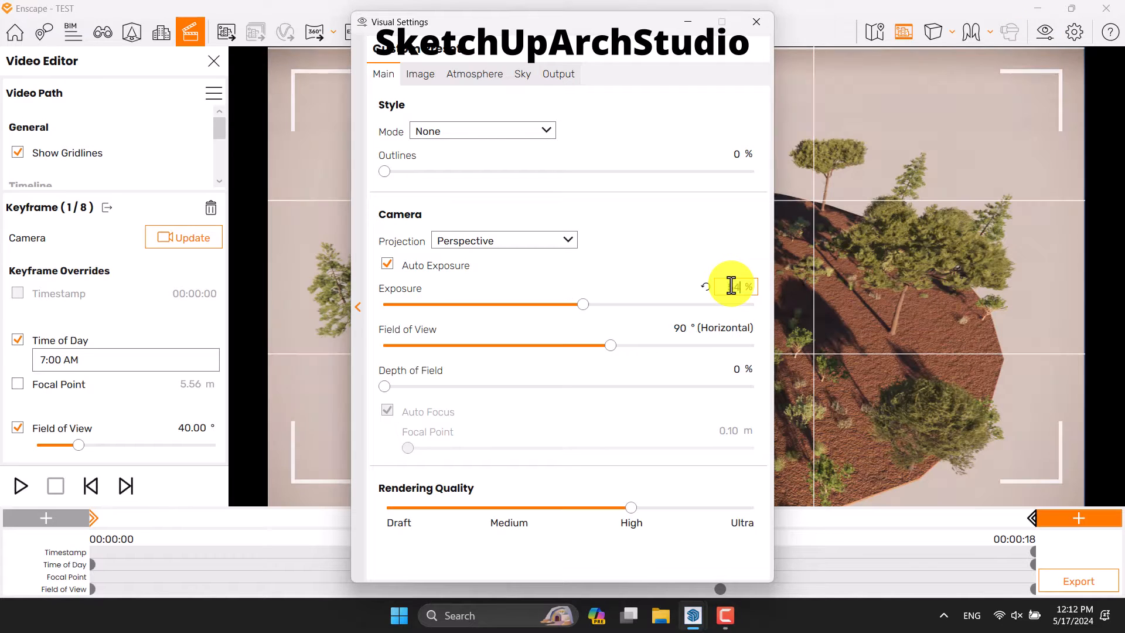
key("Return")
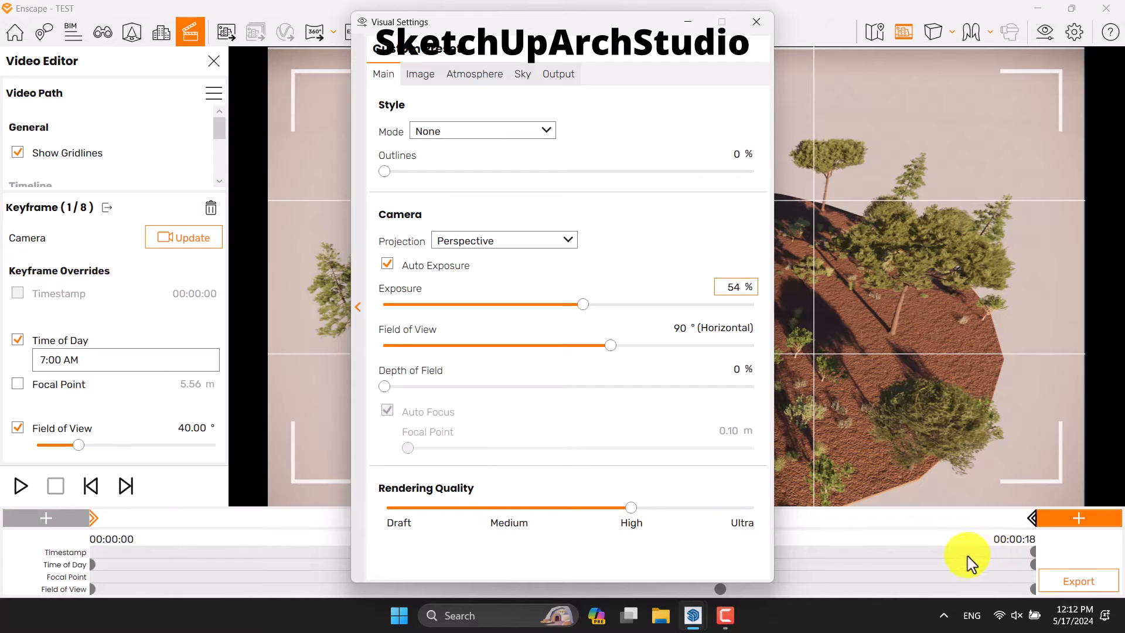
Step: Set the depth of field to 11% with a manual focal point of 51 m in the visual settings
left_click_drag(545, 27, 216, 16)
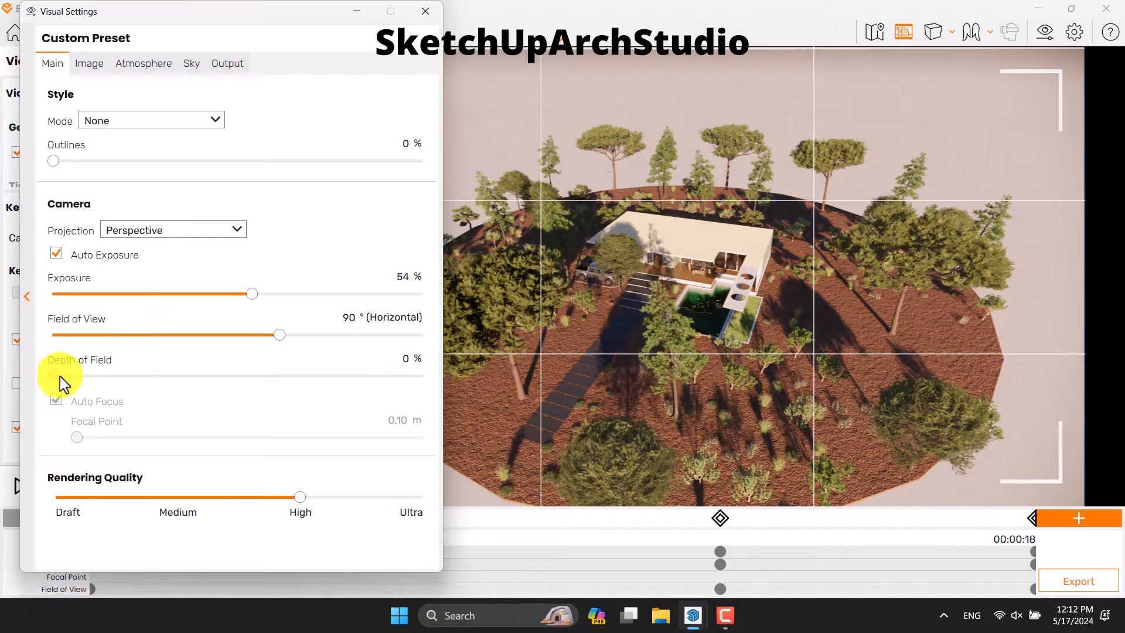
left_click_drag(53, 375, 126, 378)
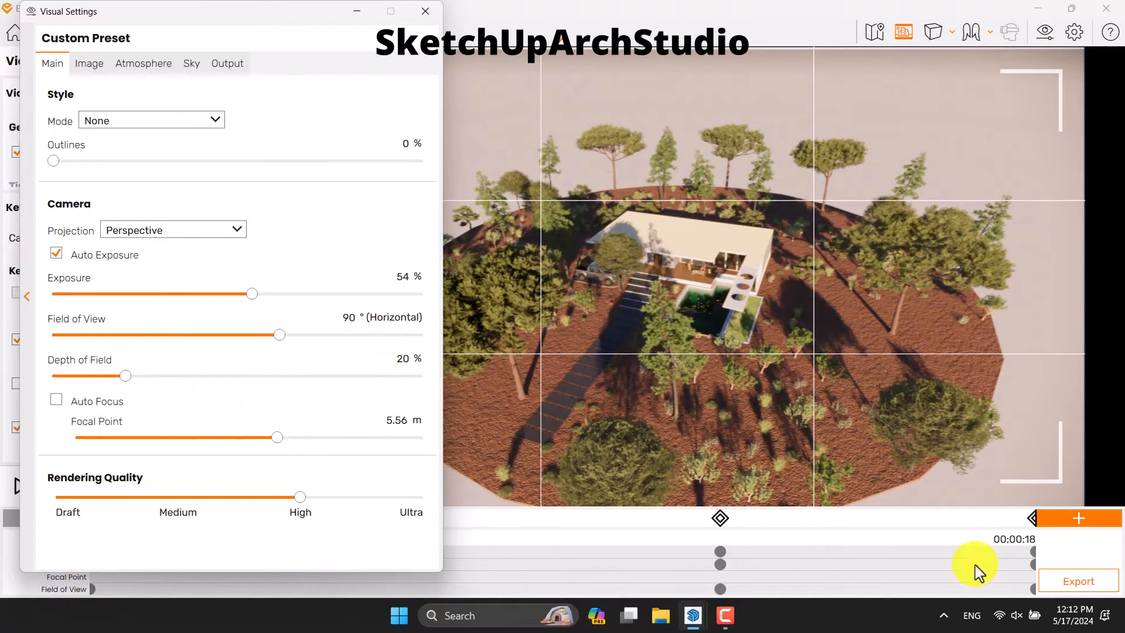
left_click_drag(277, 439, 385, 435)
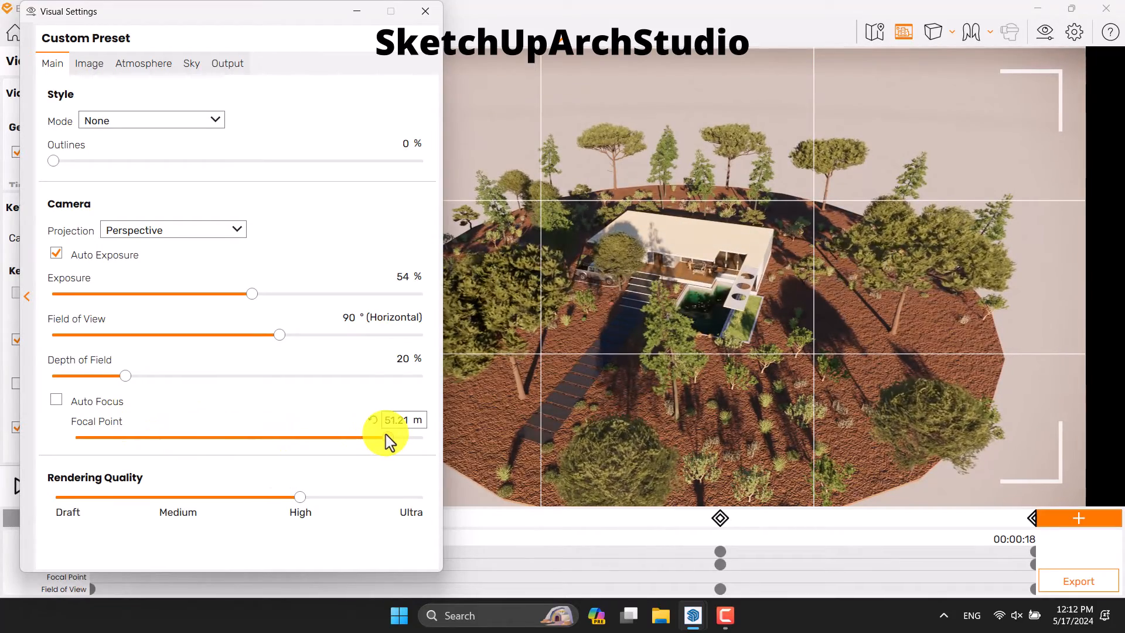
left_click(399, 422)
type("51")
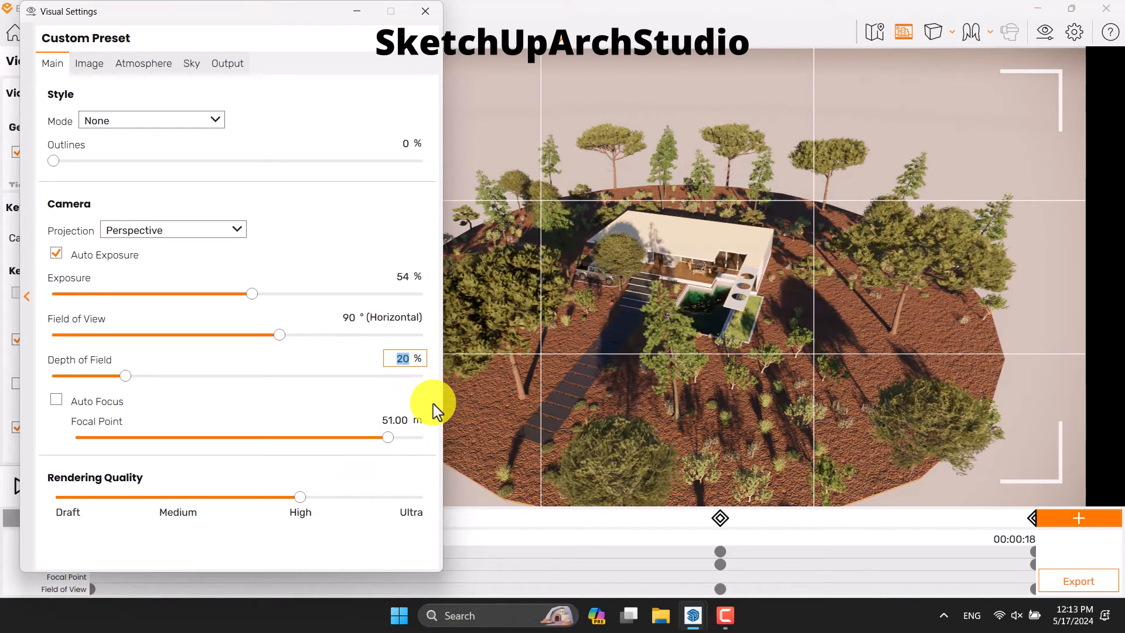
type("11")
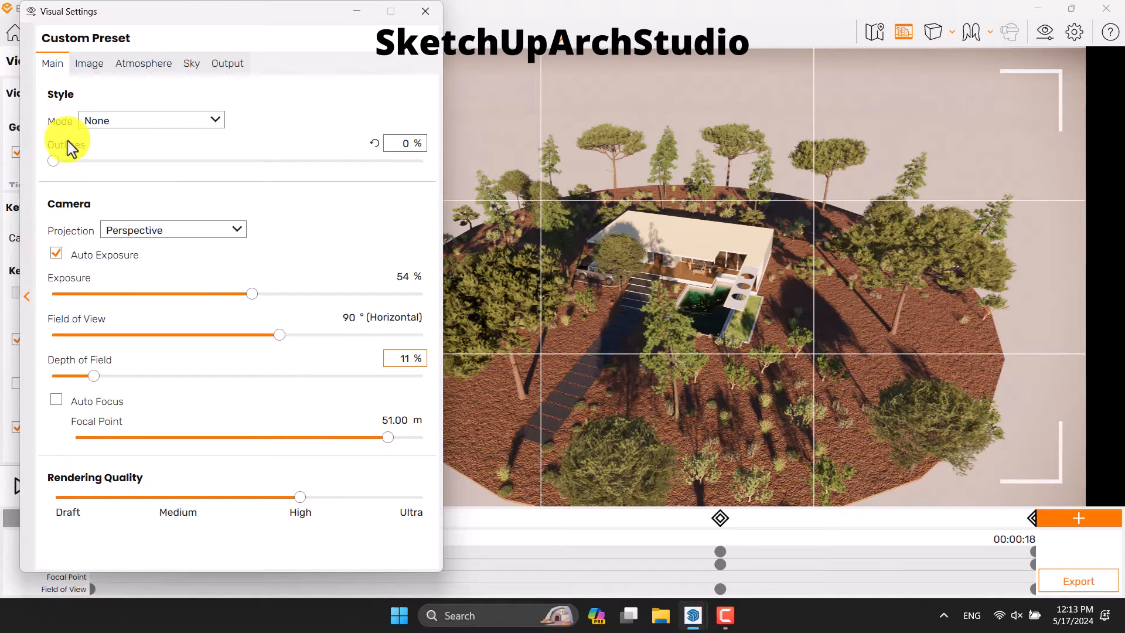
left_click(410, 146)
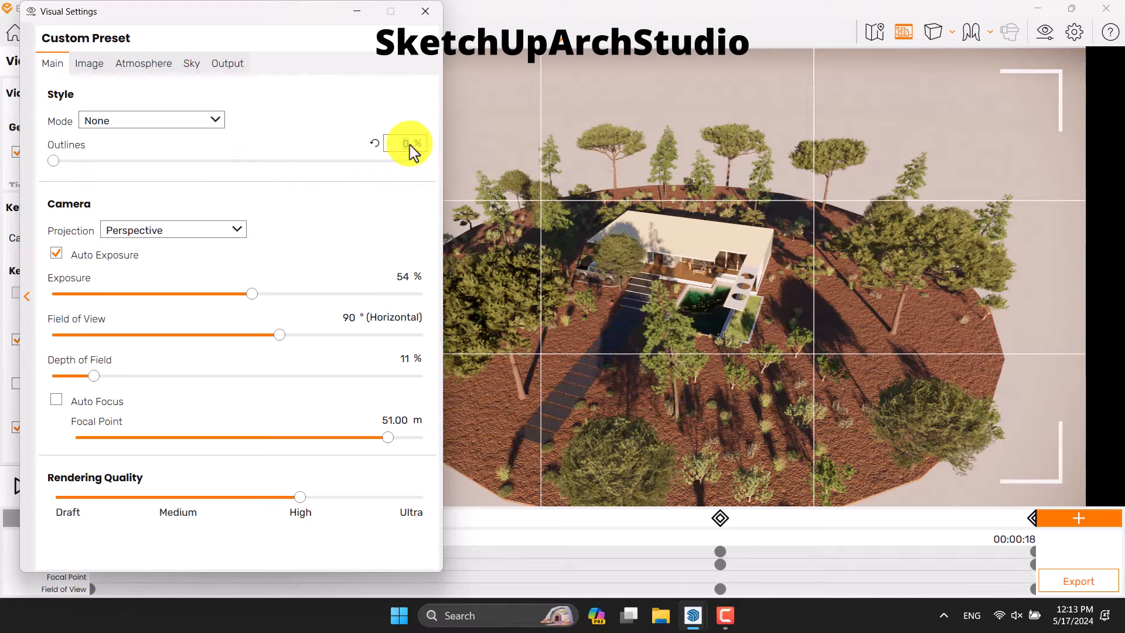
Step: Enable auto contrast and set the color temperature to 7,000 K in the image corrections
left_click(79, 66)
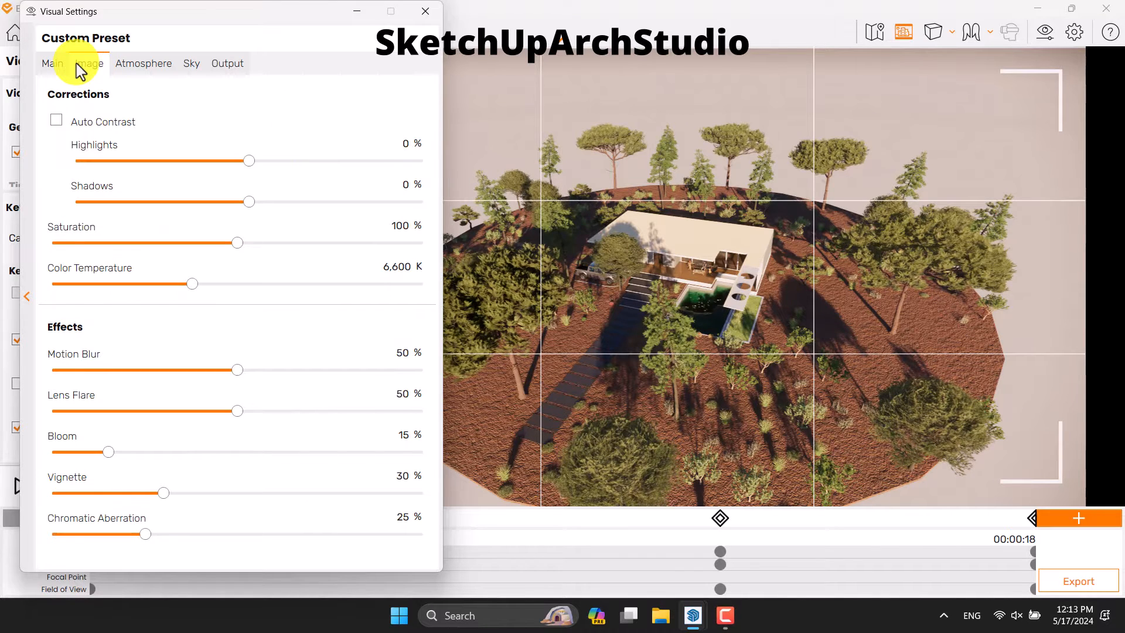
left_click(57, 120)
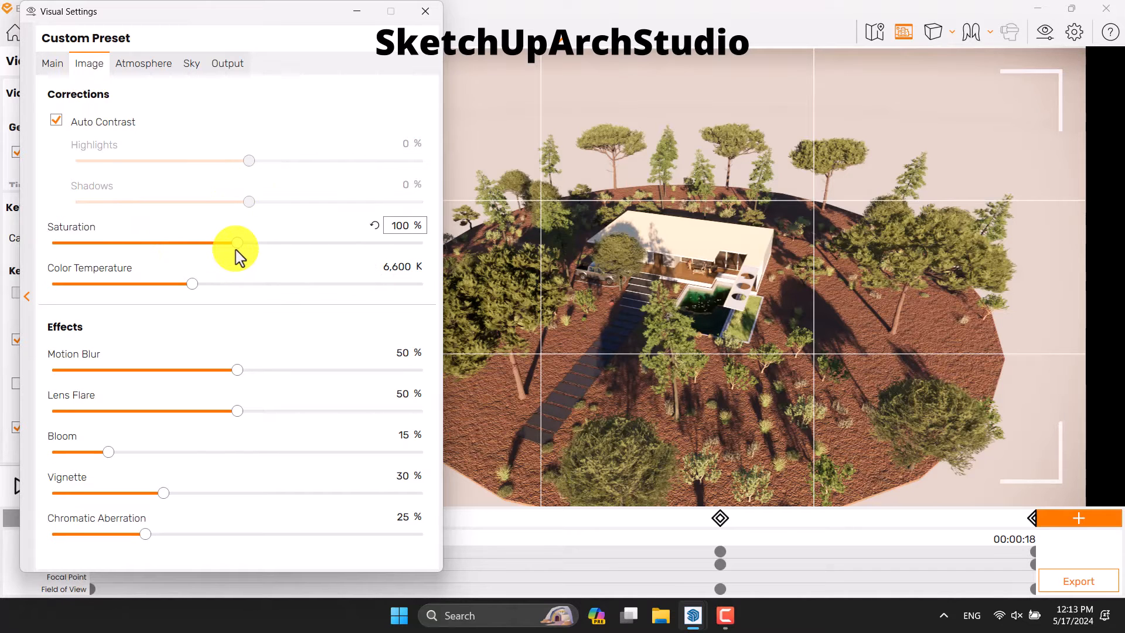
left_click(384, 273)
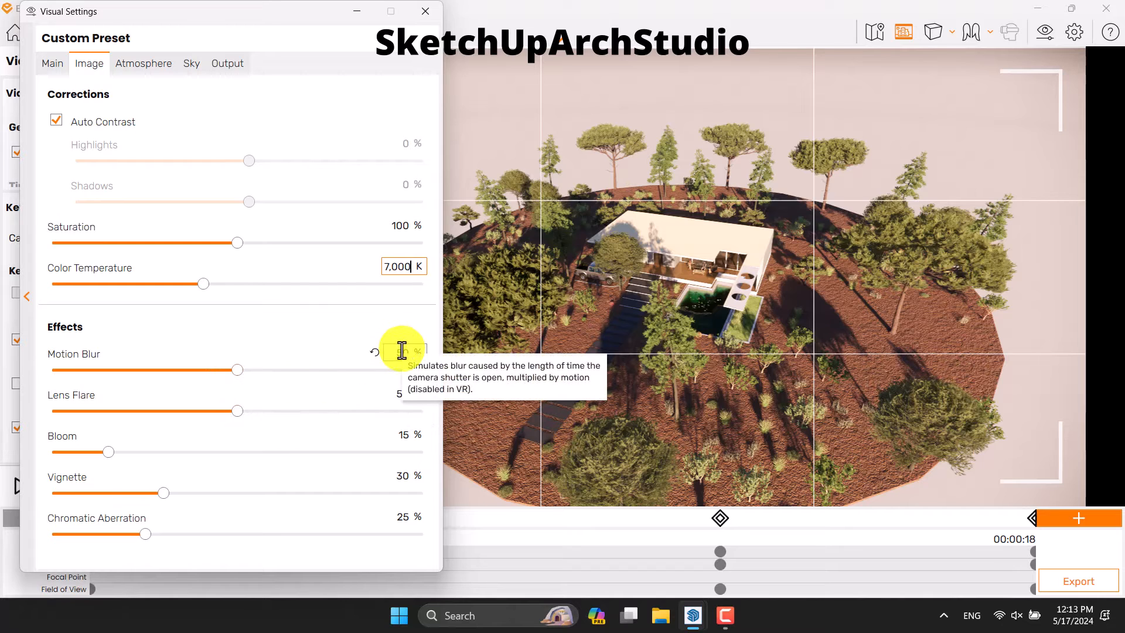
Step: Preview the video path with the new visual settings, moving the settings window clear of the view
left_click_drag(273, 18, 696, 85)
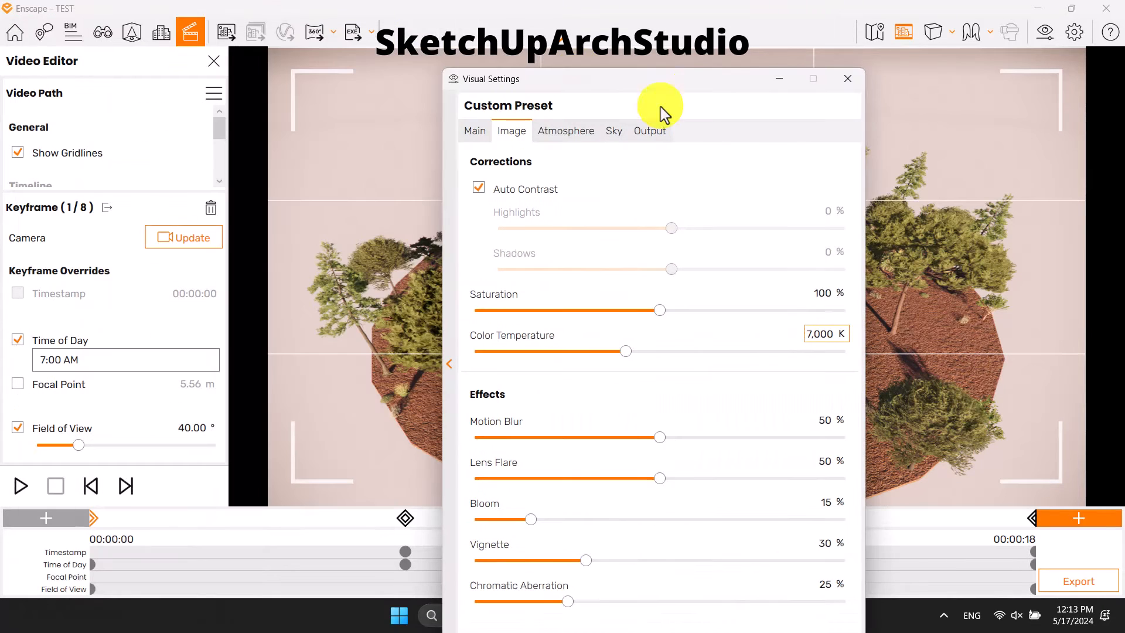
left_click(21, 486)
left_click_drag(610, 82, 179, 37)
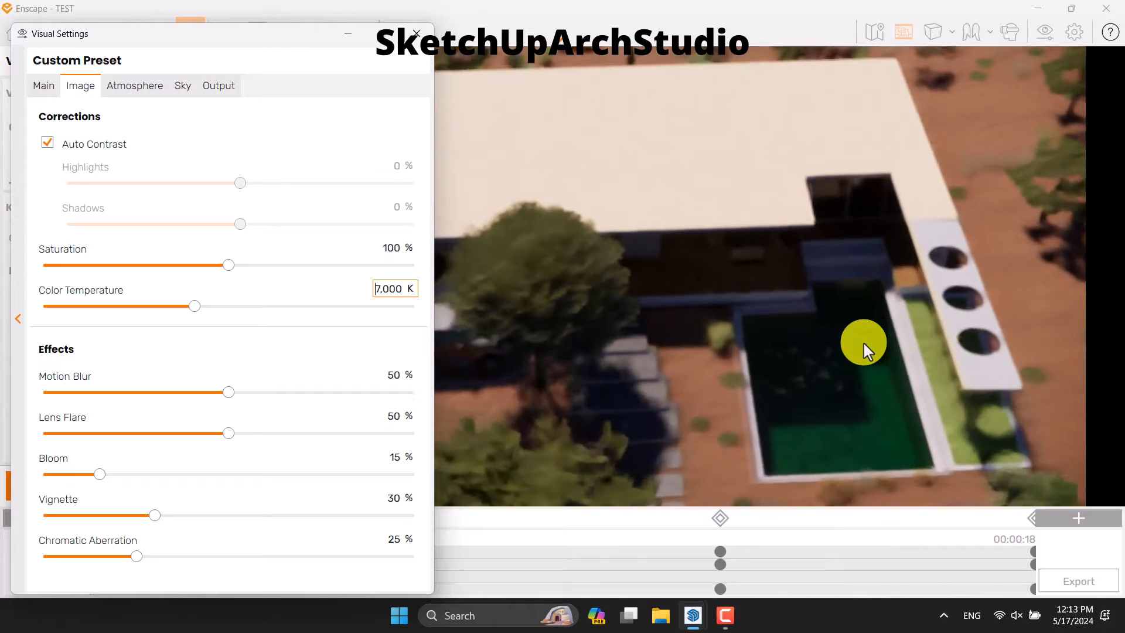
Step: Reduce the motion blur to 4% and set the camera's depth of field to 0%
left_click_drag(230, 393, 61, 399)
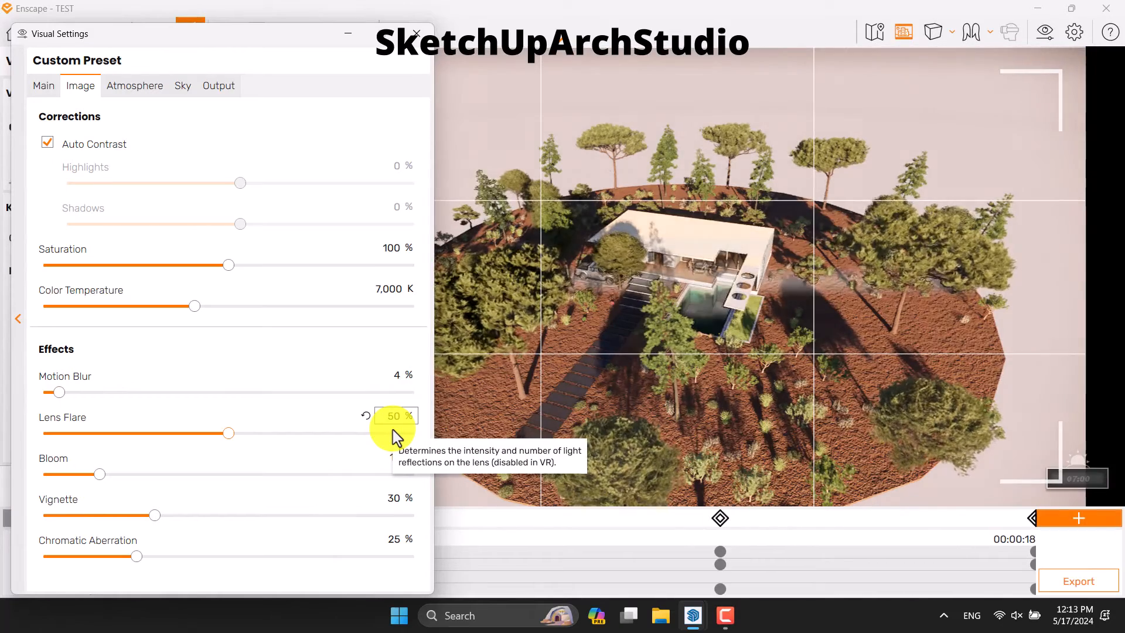
left_click(47, 86)
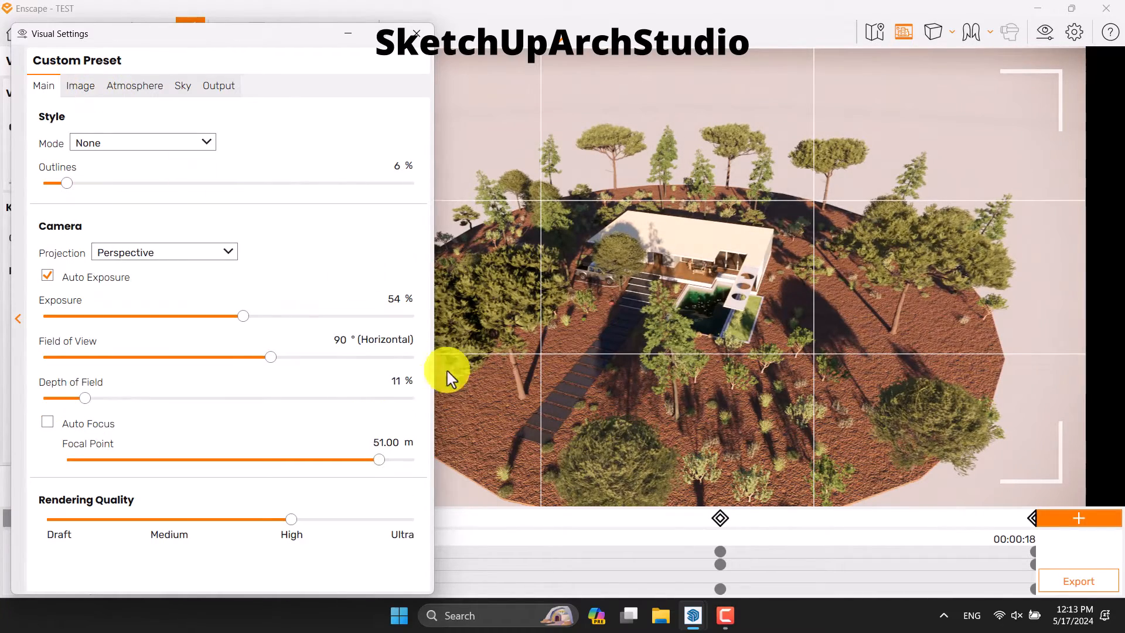
left_click(365, 445)
double_click(393, 384)
type("0")
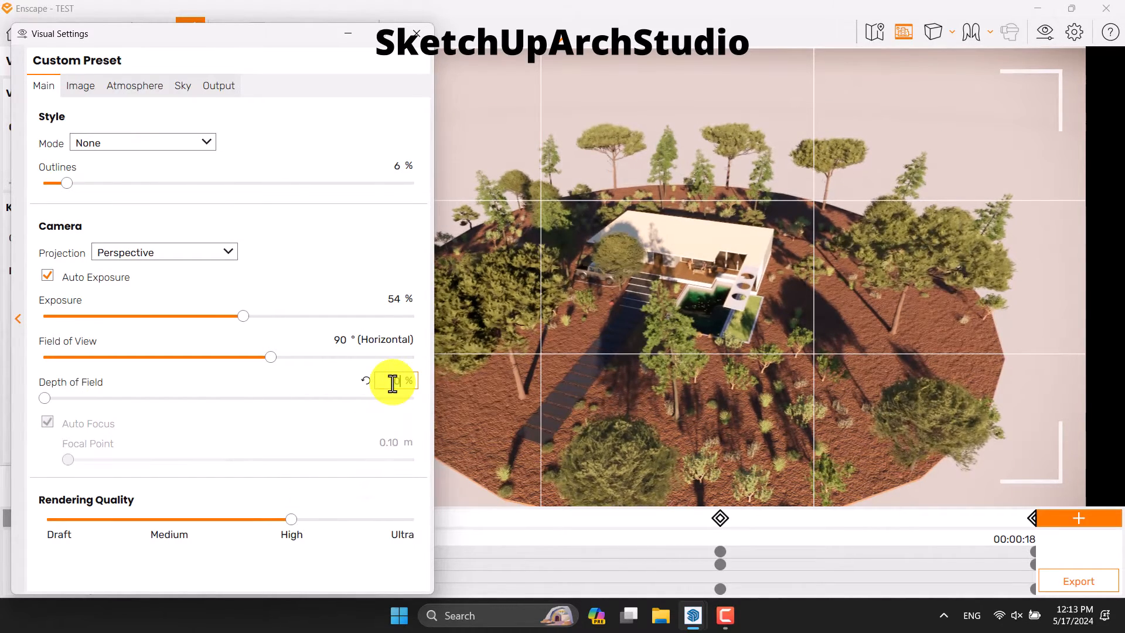
Step: Show the final night keyframe and reduce the bloom effect to 6%
left_click(86, 89)
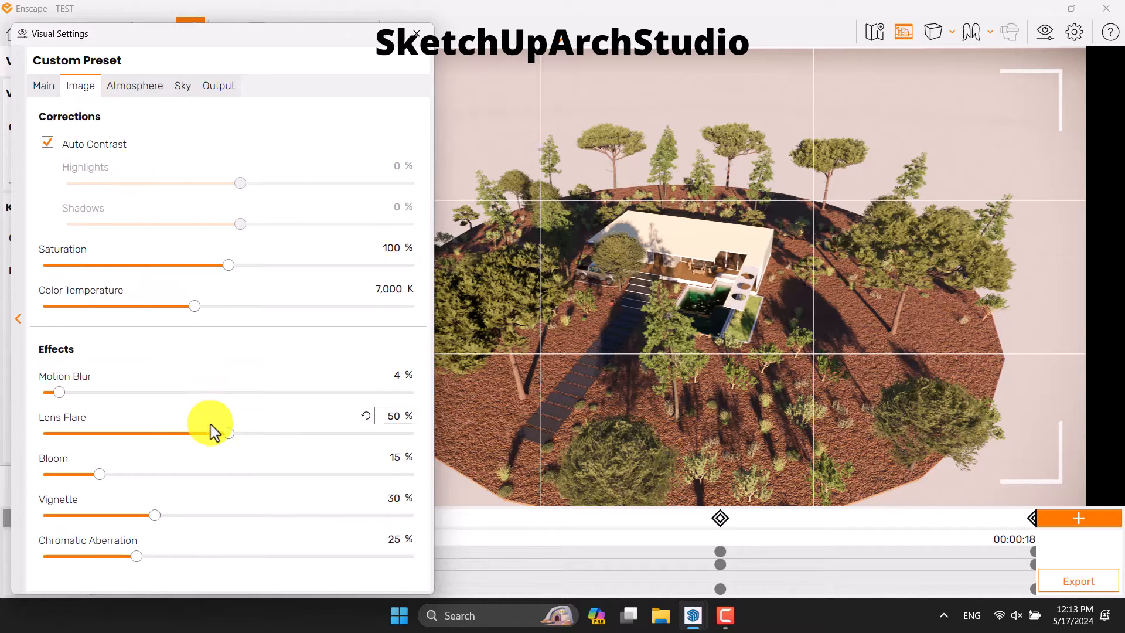
left_click(720, 519)
left_click(1030, 520)
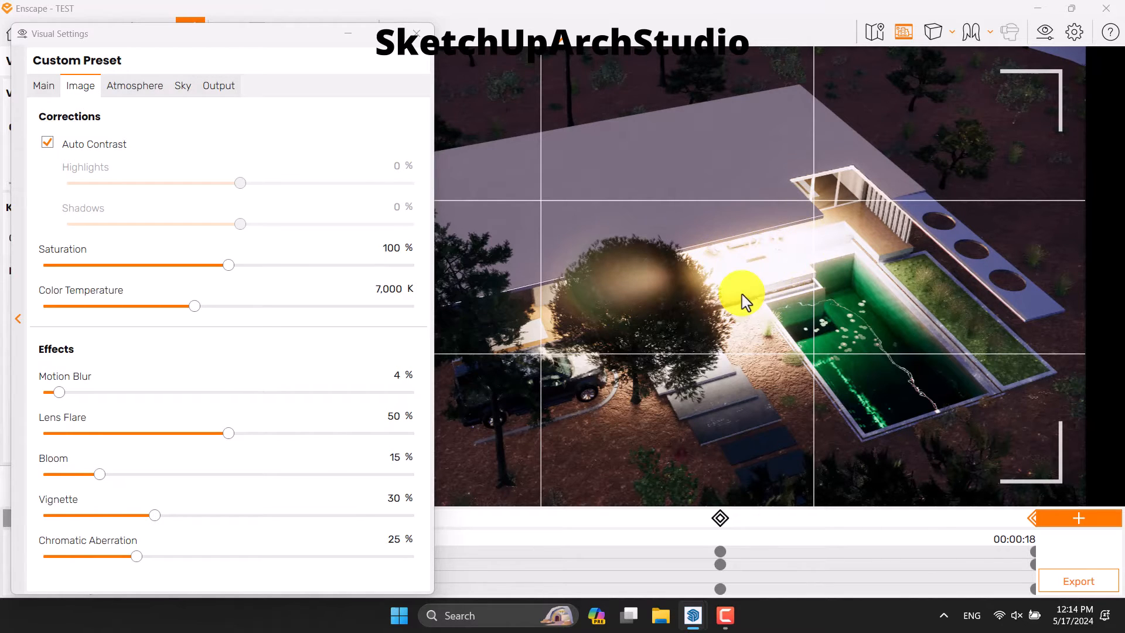
left_click_drag(101, 476, 69, 474)
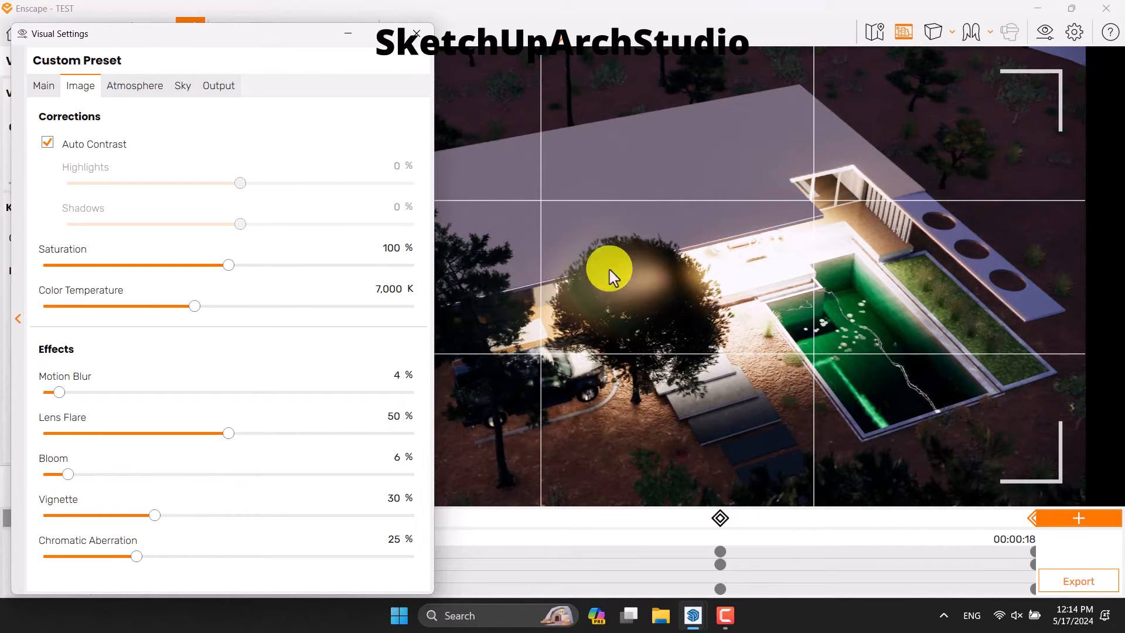
Step: Try stronger lens flare on the night view, and settle on 4% lens flare with 2% bloom
left_click_drag(226, 435, 435, 437)
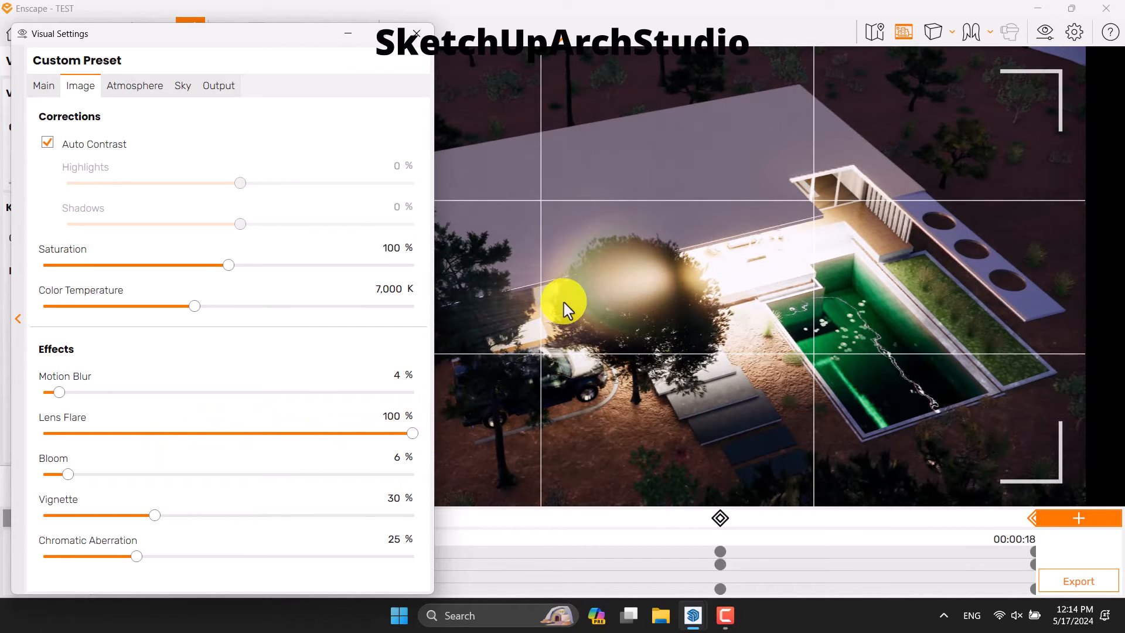
double_click(396, 417)
type("32")
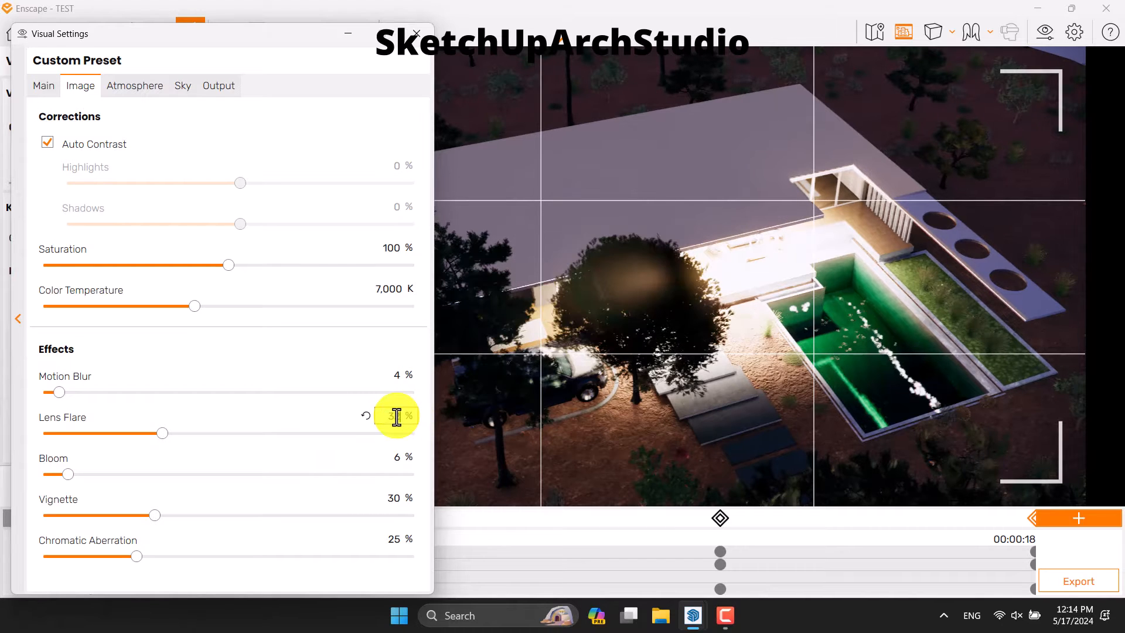
type("2")
double_click(388, 420)
type("4")
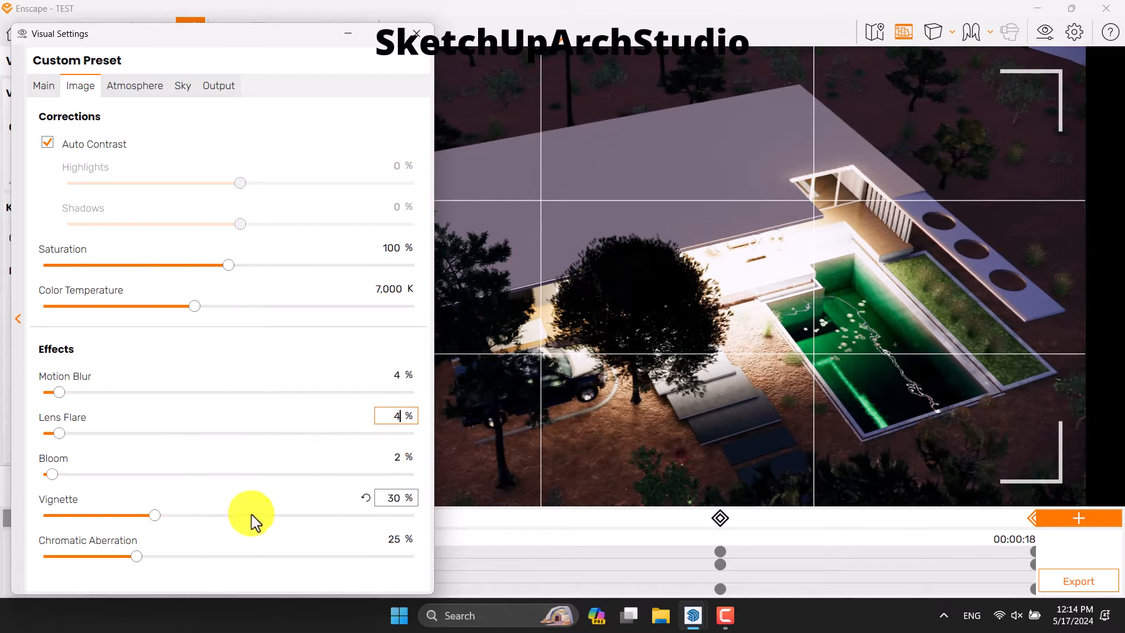
Step: Set the vignette to 46%, the chromatic aberration to 0% and the motion blur to 26%
double_click(399, 496)
type("46")
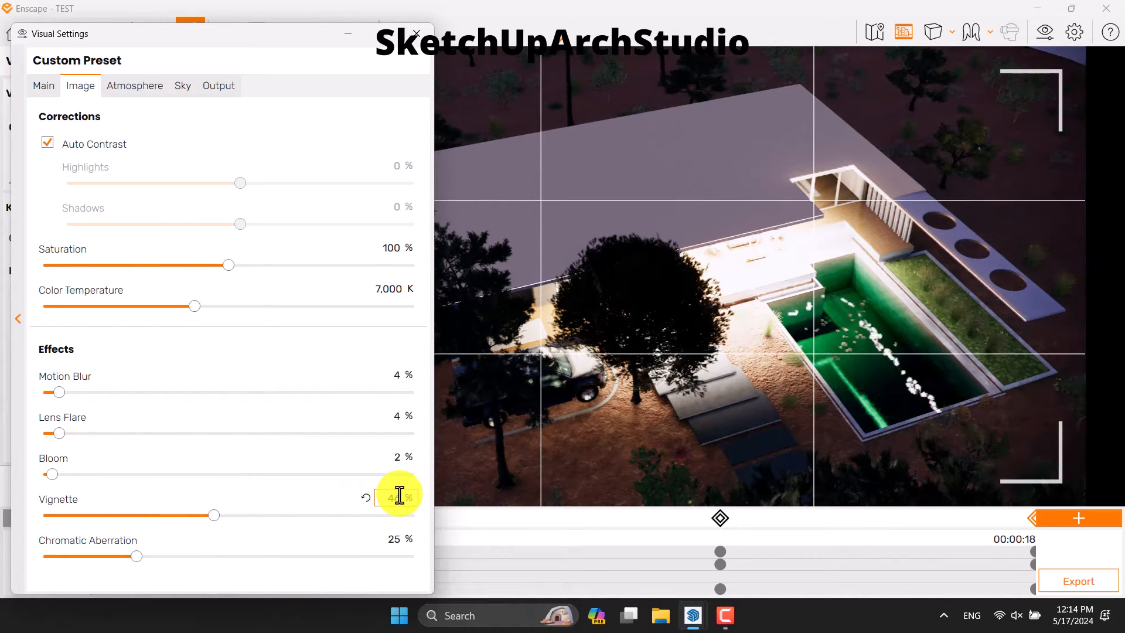
double_click(396, 539)
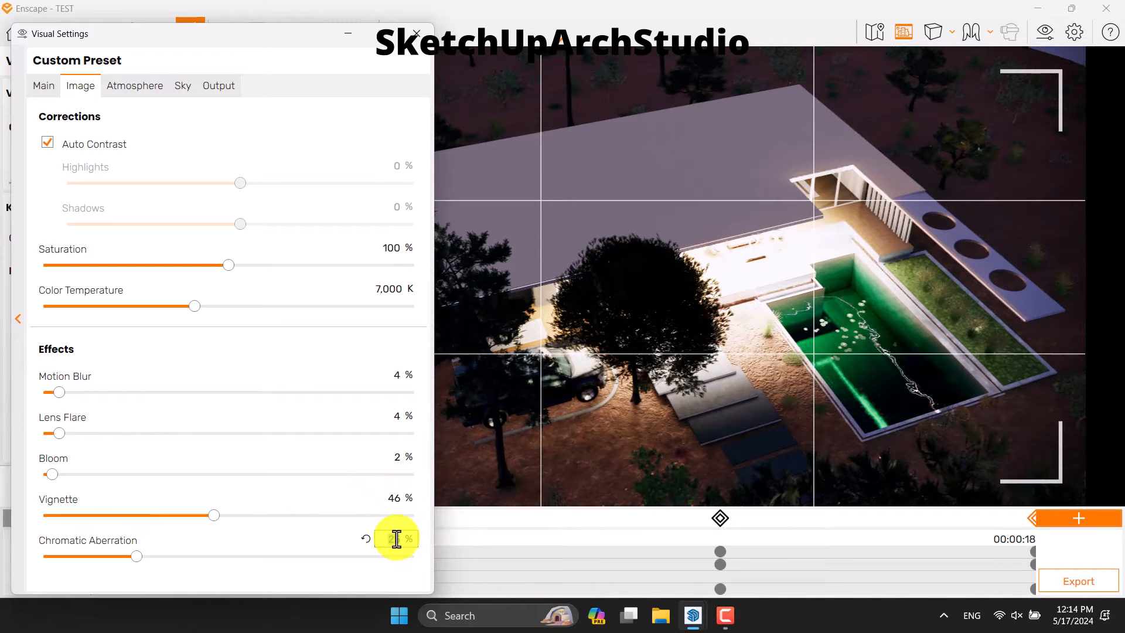
double_click(385, 375)
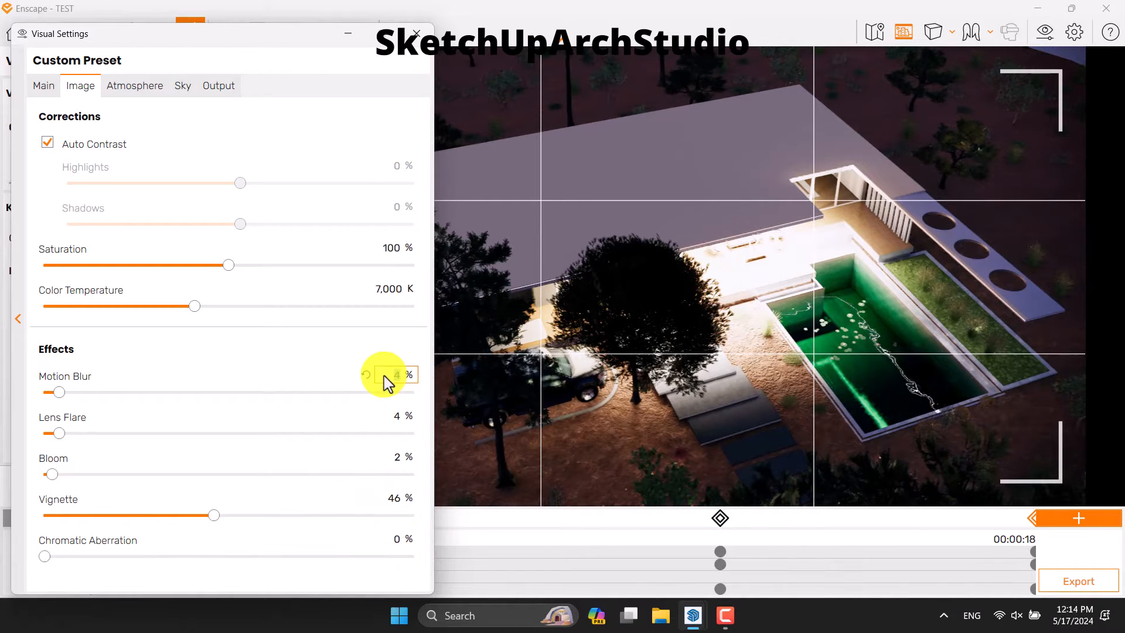
type("20")
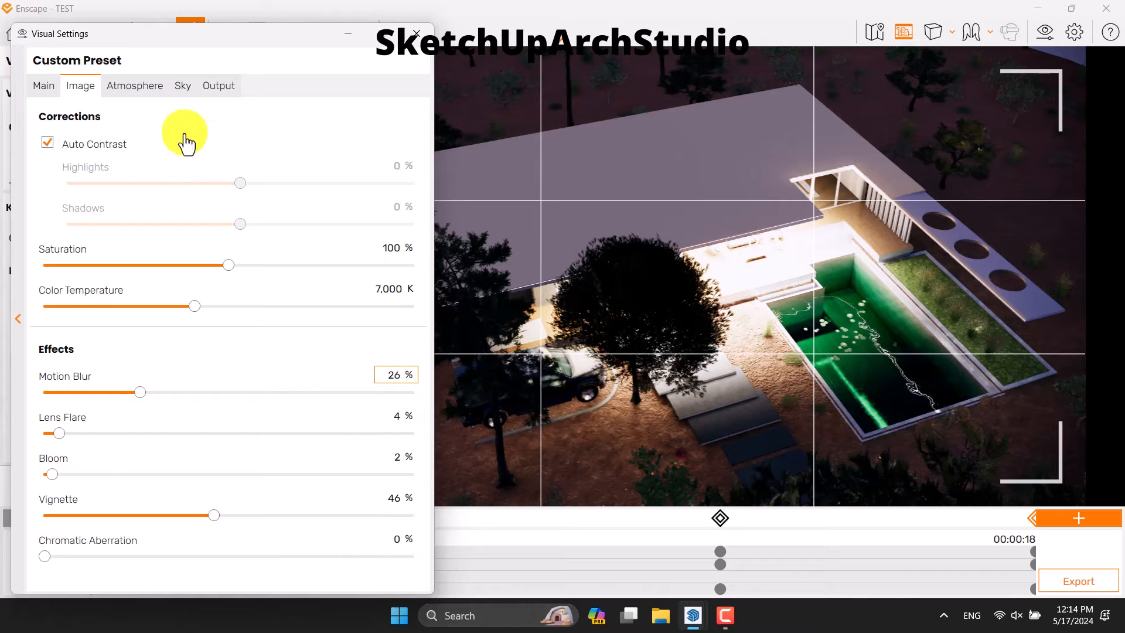
Step: In the atmosphere settings, set sun brightness to 66%, night sky brightness to 154% and shadow sharpness to 12%
left_click(149, 86)
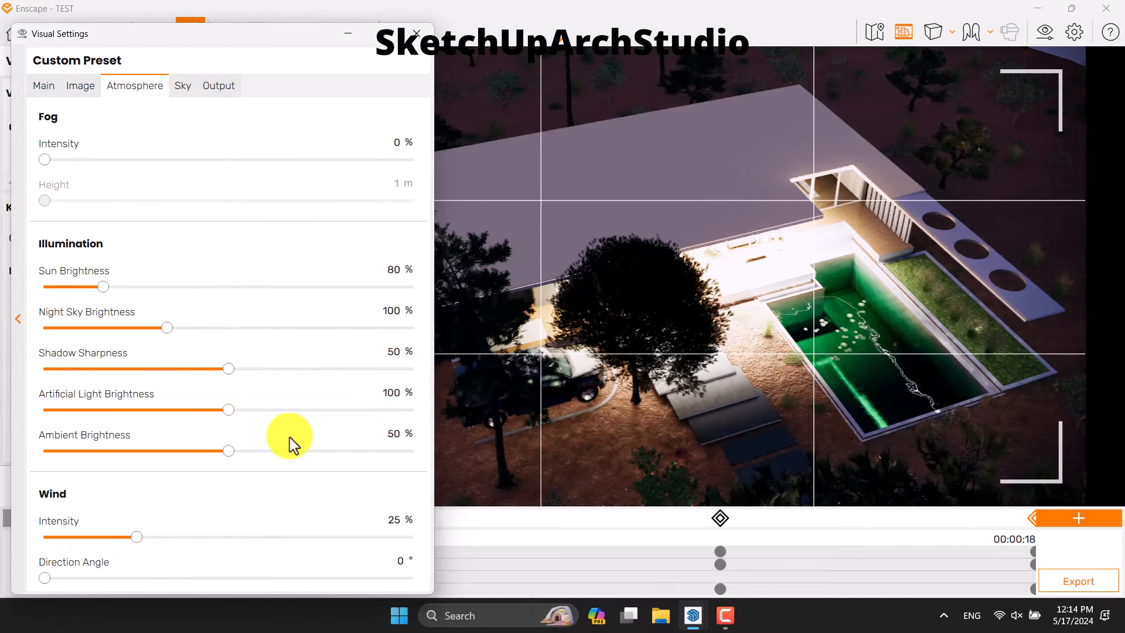
double_click(396, 271)
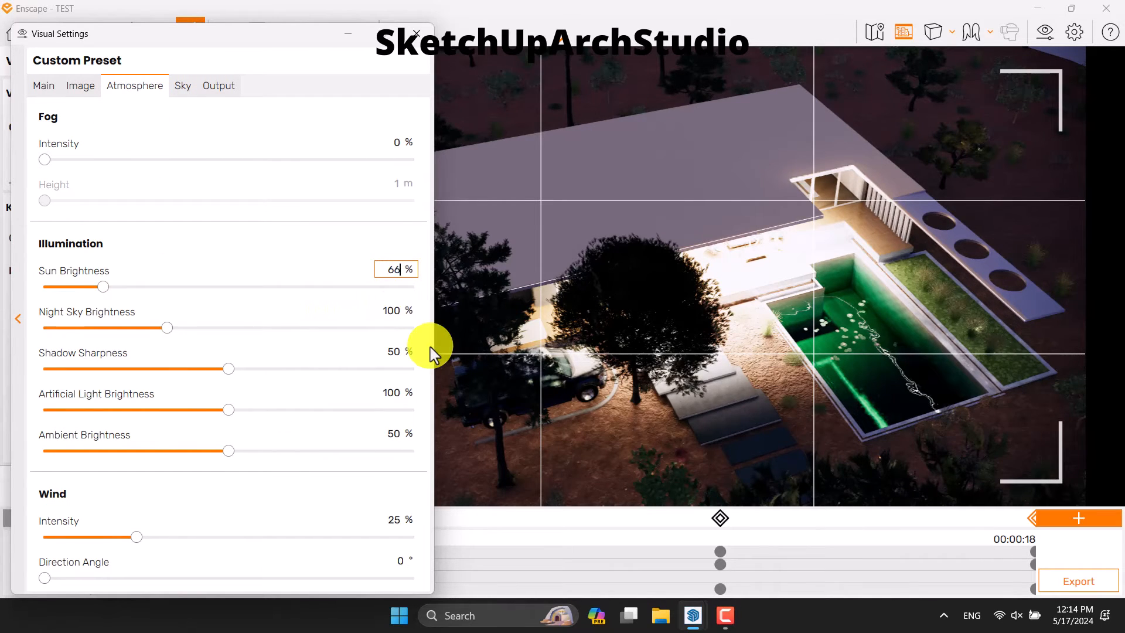
left_click_drag(168, 327, 297, 328)
double_click(386, 311)
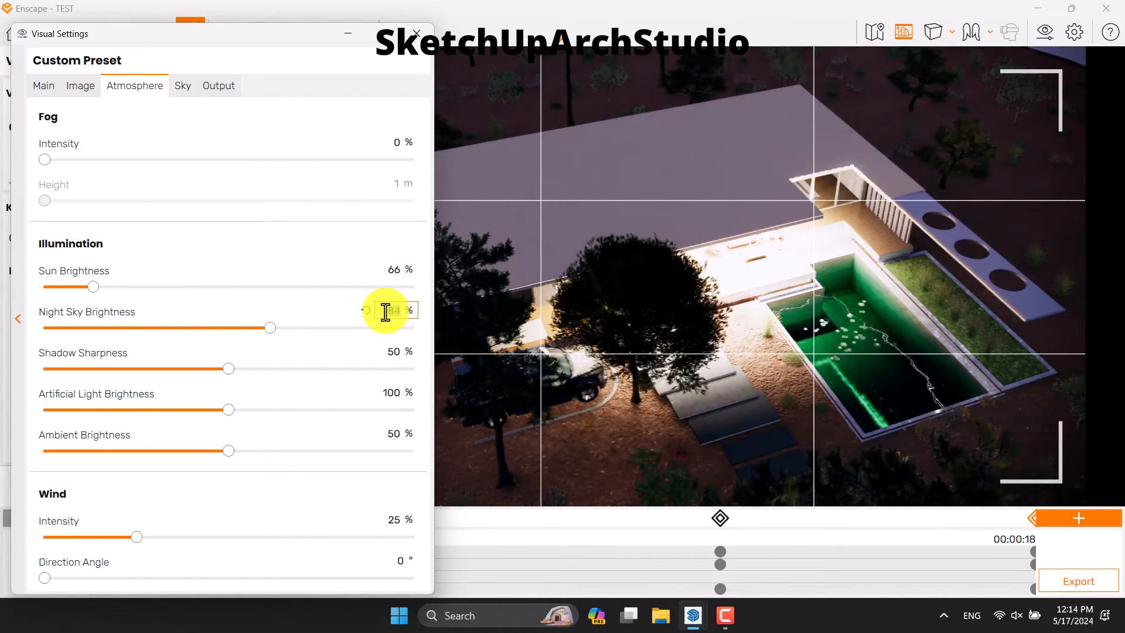
type("154")
key("Return")
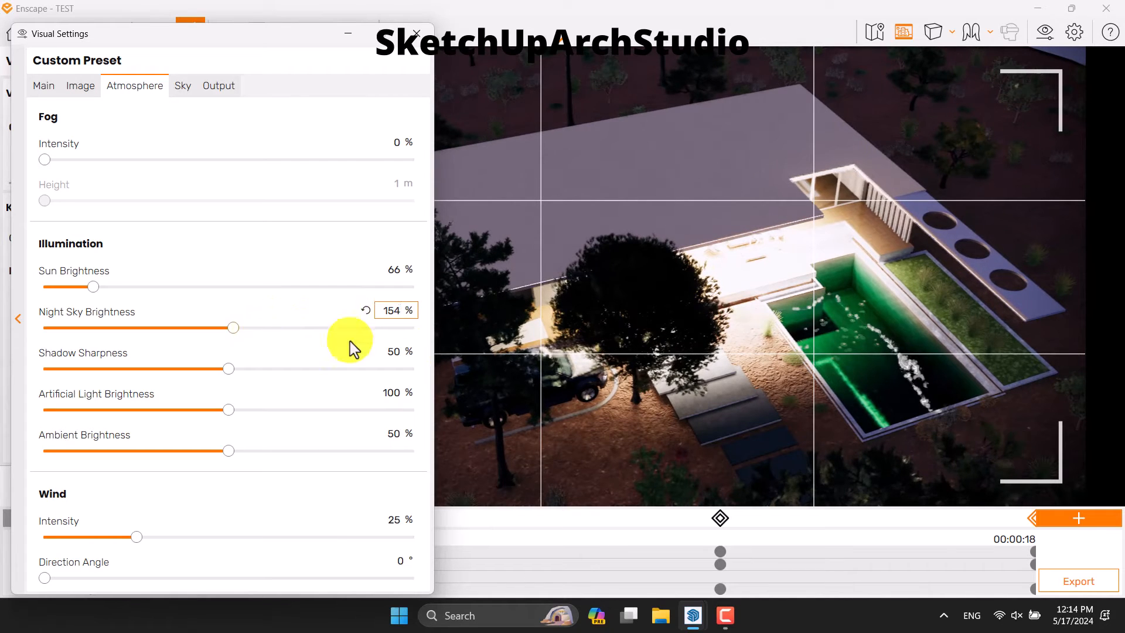
double_click(391, 352)
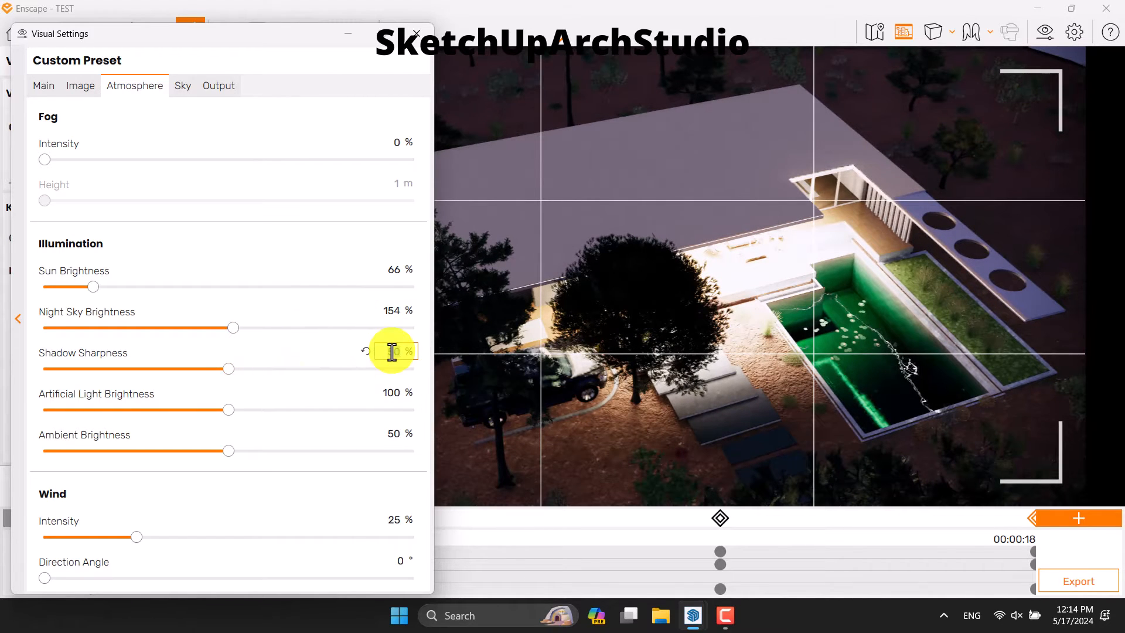
type("12")
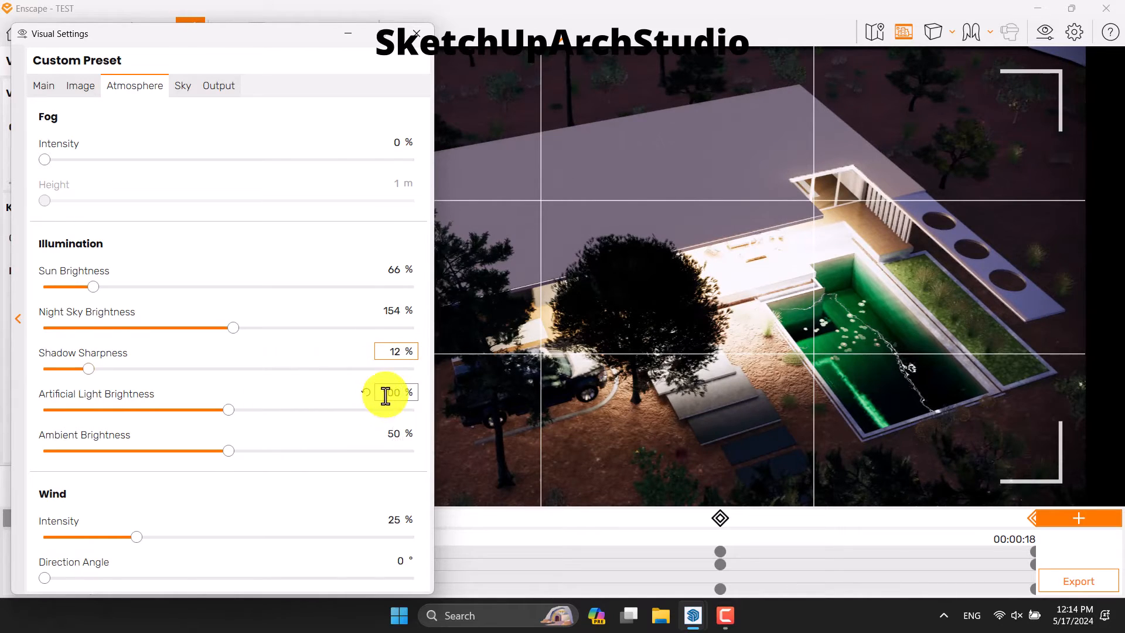
Step: Set artificial light brightness to 46%, ambient brightness to 76% and wind intensity to 0%
left_click_drag(230, 410, 136, 415)
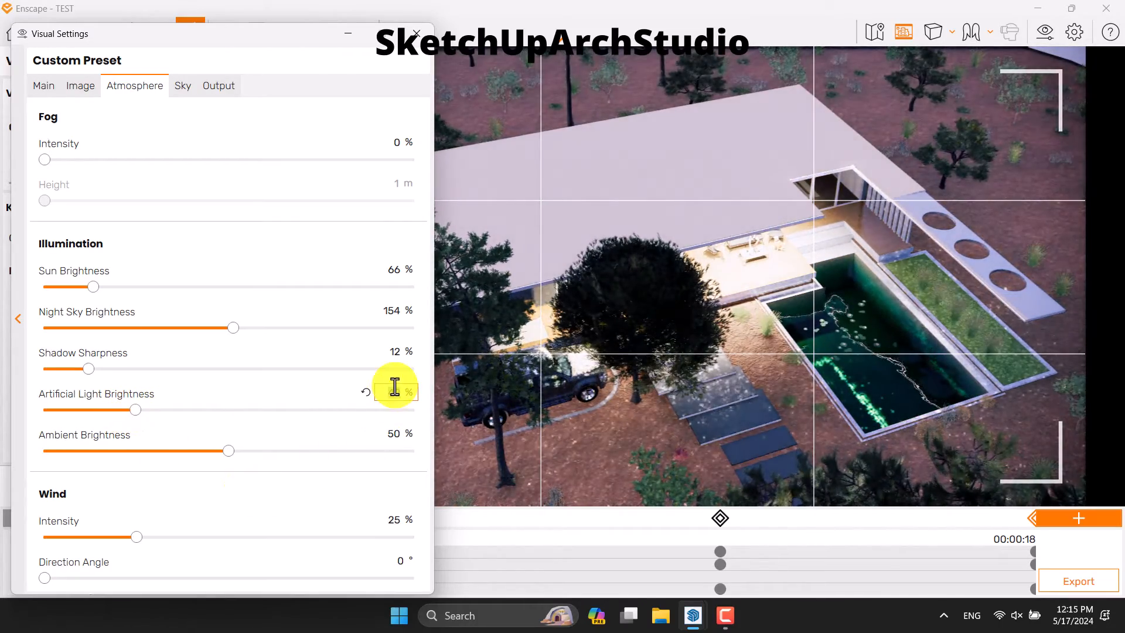
type("44")
left_click(393, 438)
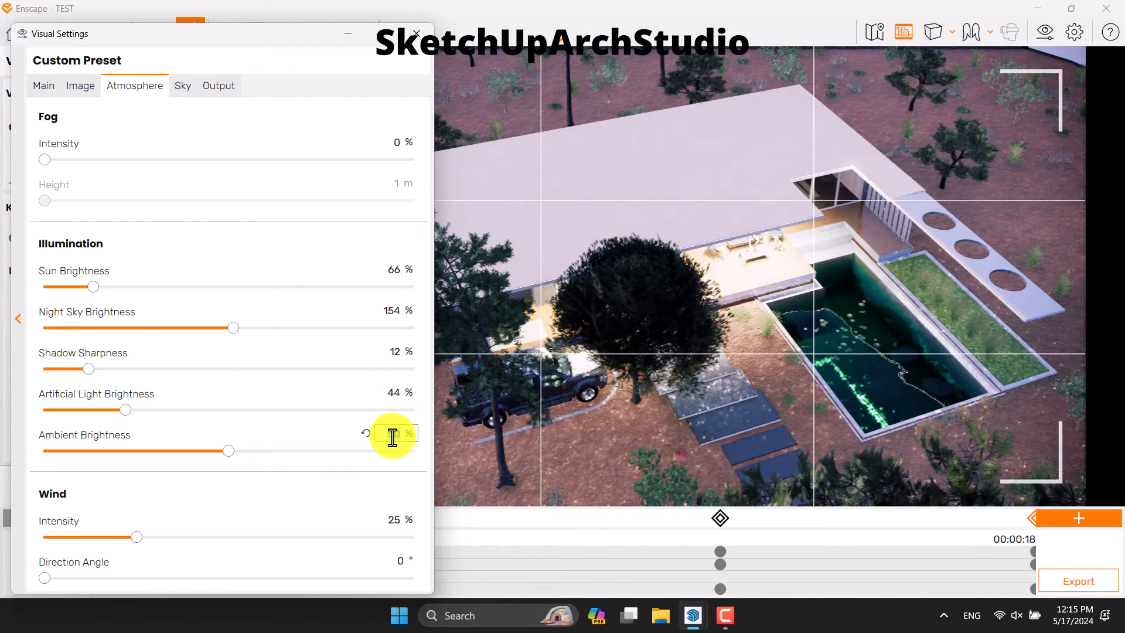
left_click(392, 391)
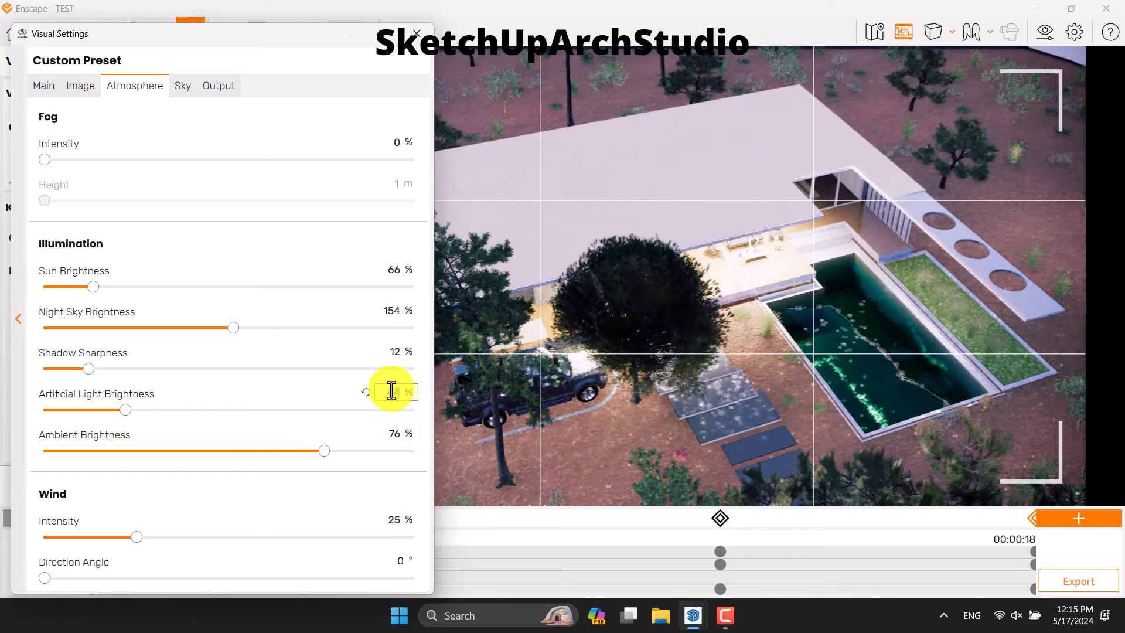
type("46")
left_click(392, 522)
type("0")
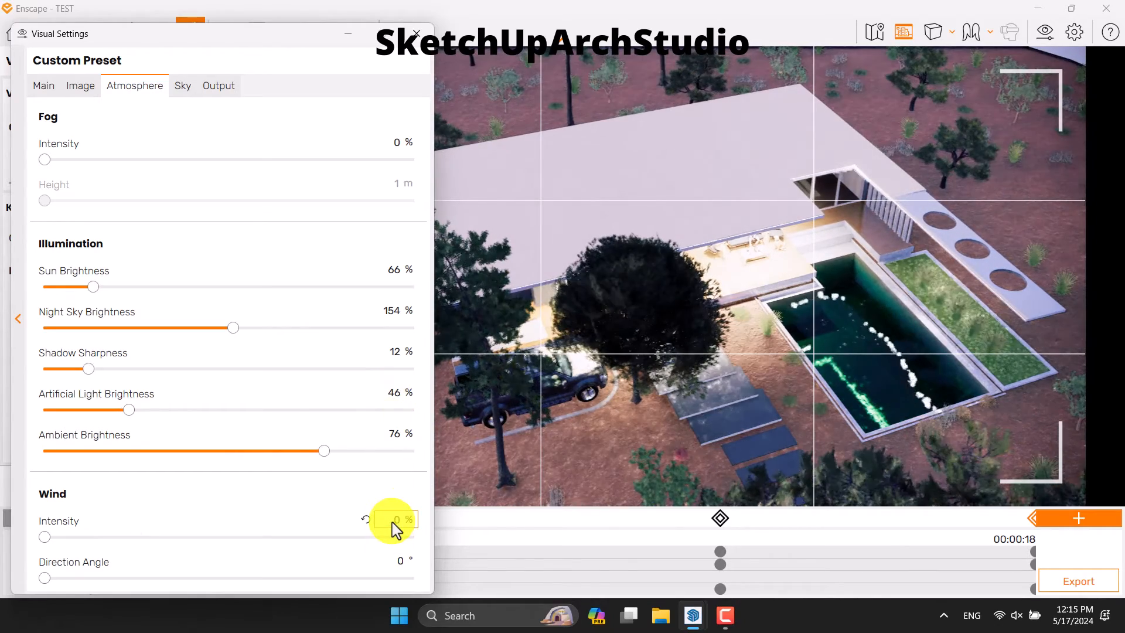
Step: Set the sky's cloud density to 34%, variety to 42% and cirrus amount to 26%
left_click(182, 88)
left_click(221, 88)
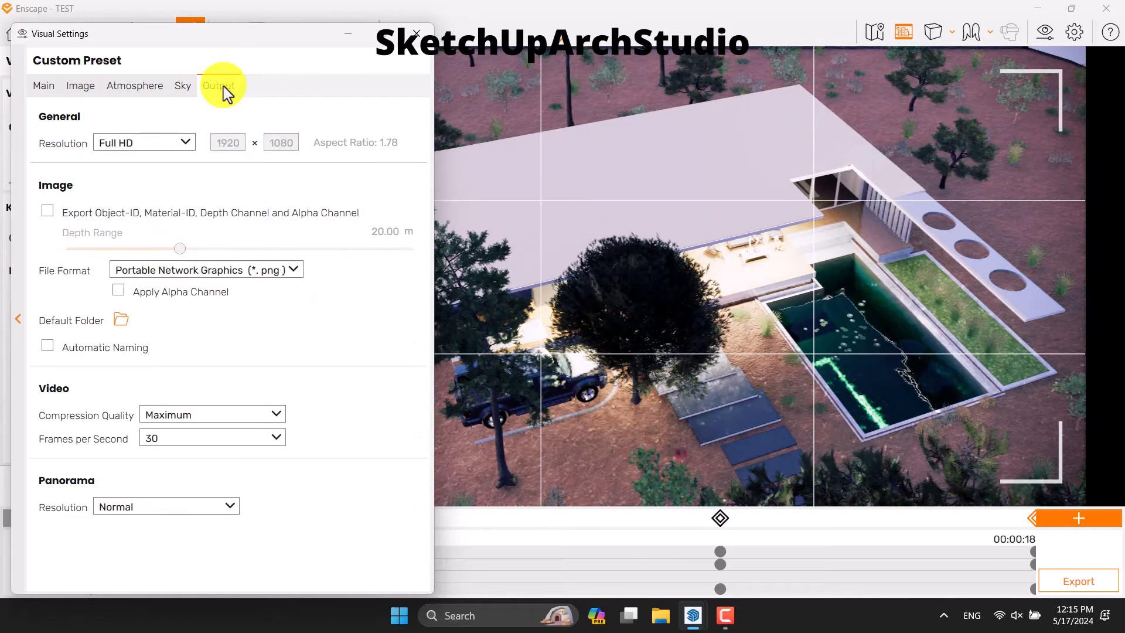
left_click(183, 88)
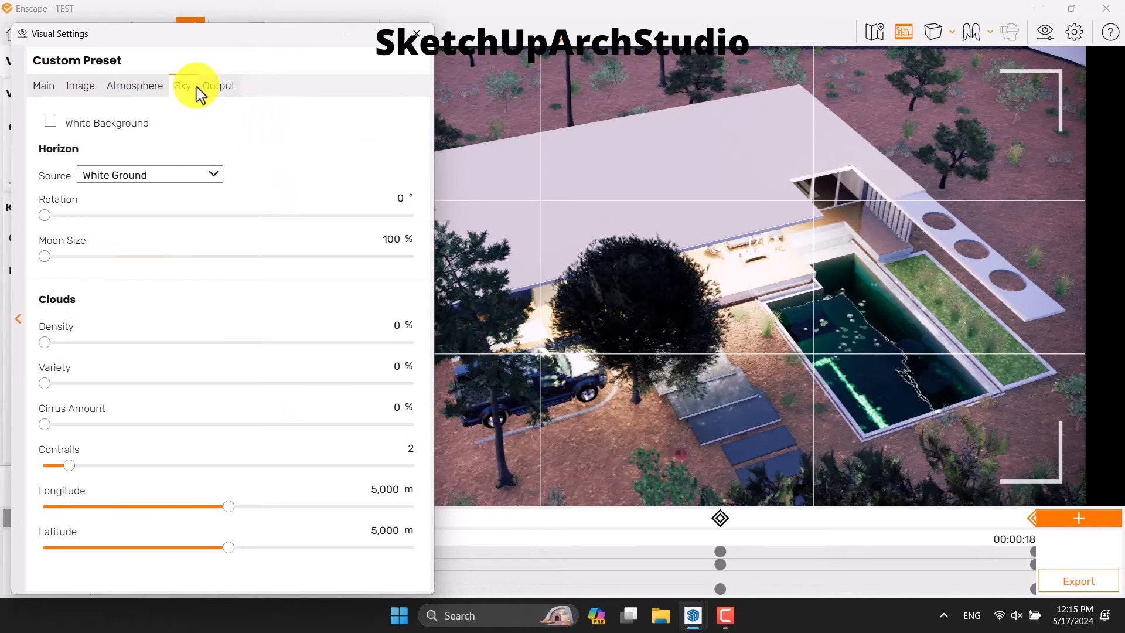
left_click(391, 325)
type("34")
key("Return")
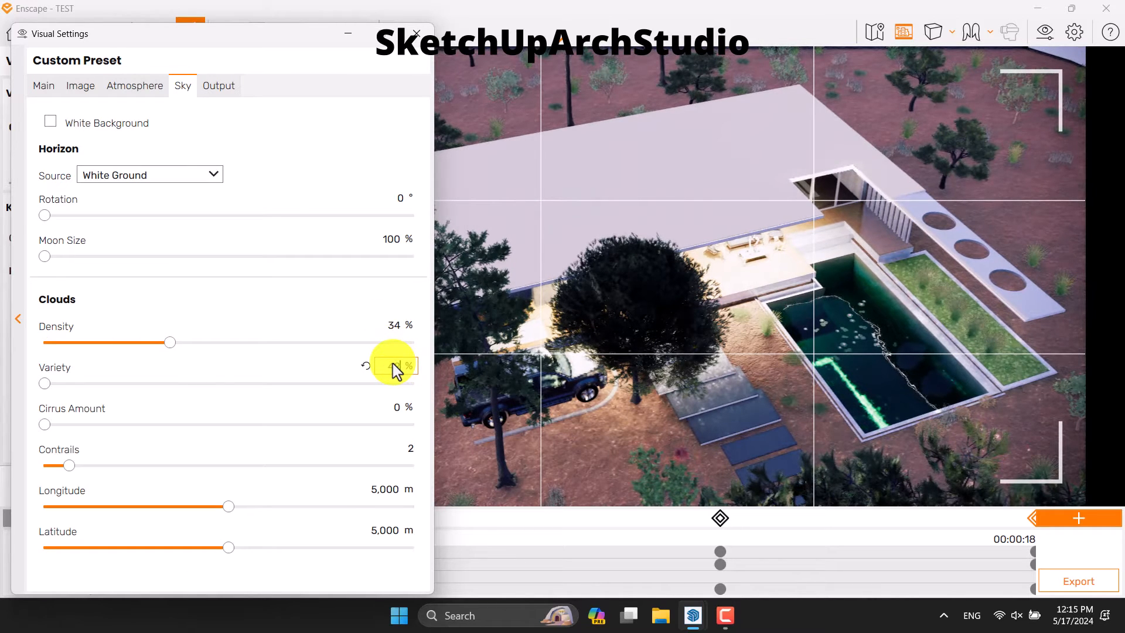
left_click(394, 366)
type("42")
key("Return")
left_click(393, 412)
type("2")
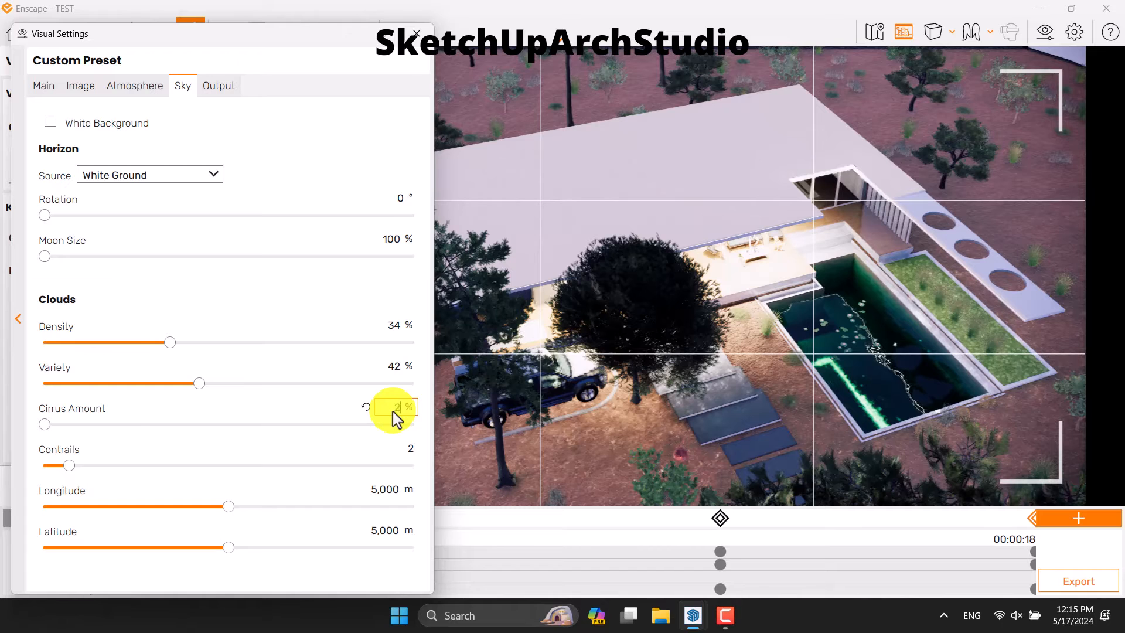
type("6")
key("Return")
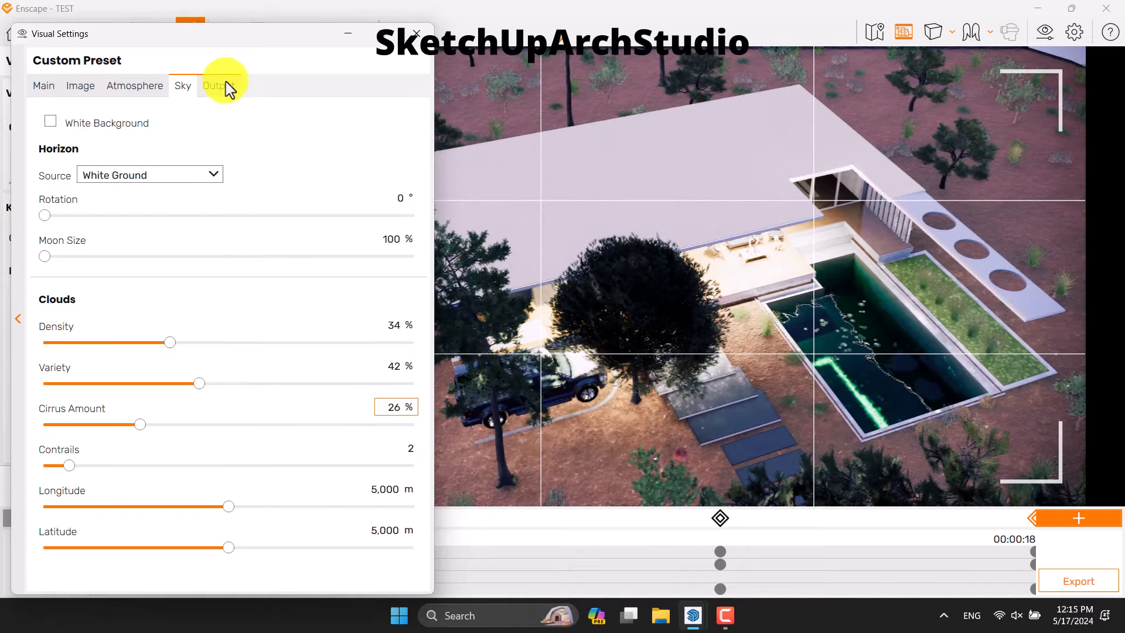
Step: Review the output and main camera settings, and close the visual settings
left_click(227, 87)
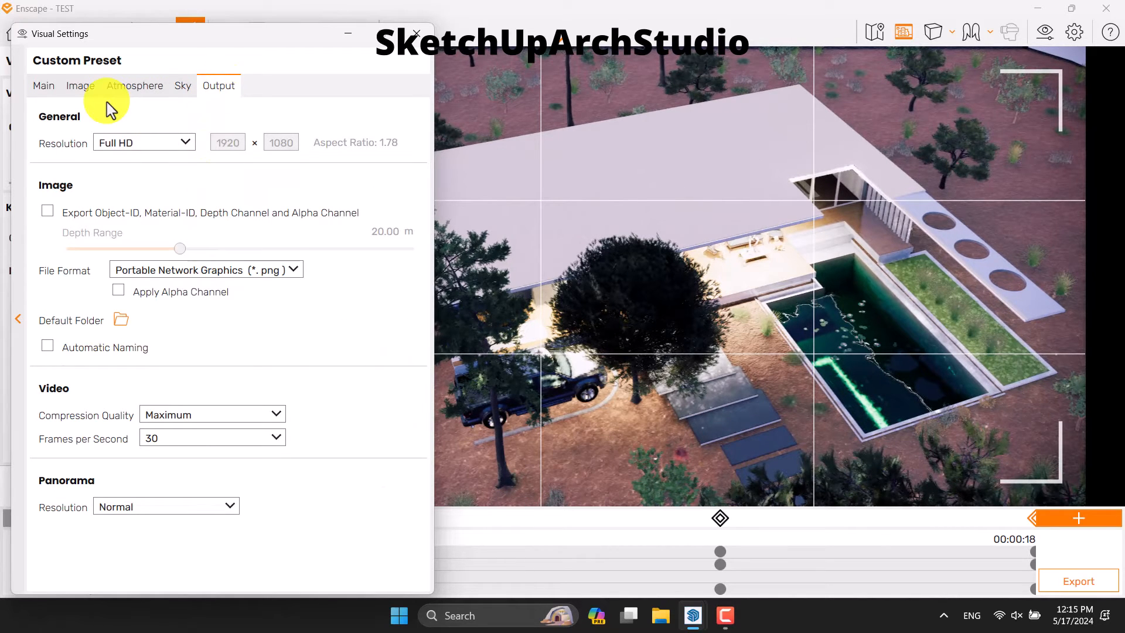
left_click(44, 86)
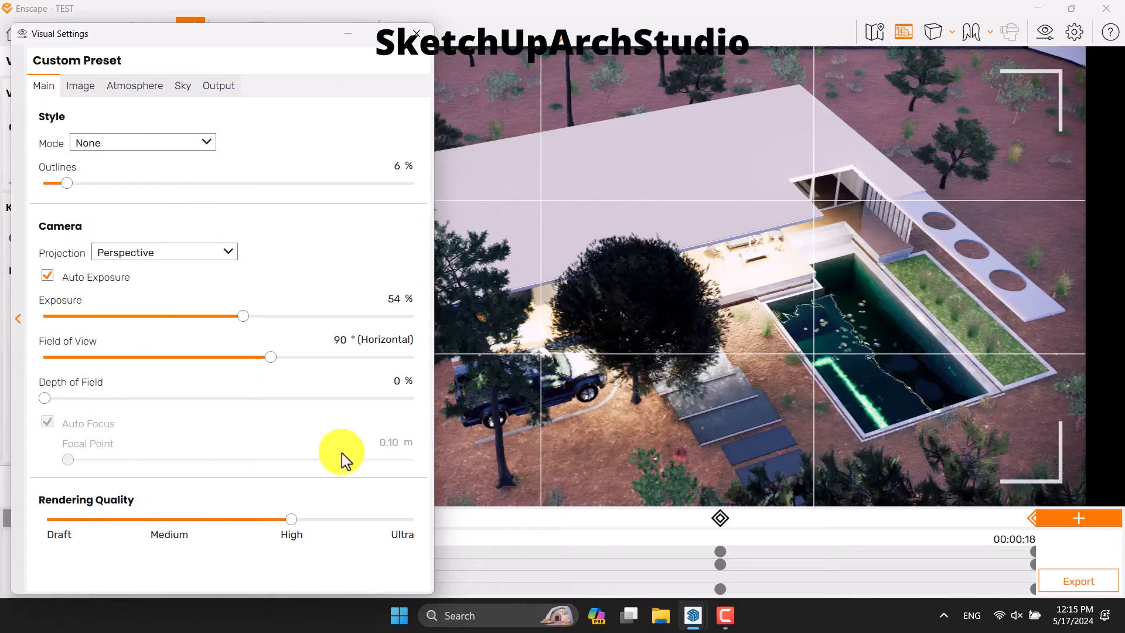
left_click(416, 34)
Step: Override the field of view of the 6-second keyframe with 37° and update its camera, and set the 12-second keyframe's field of view to 30°
left_click(93, 519)
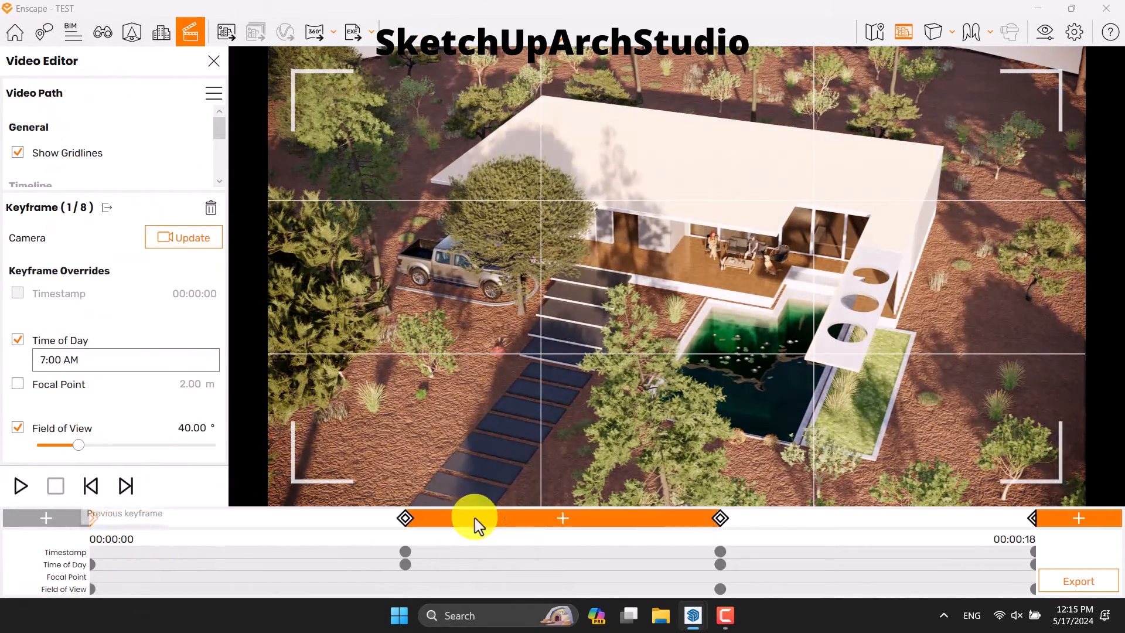
left_click(718, 520)
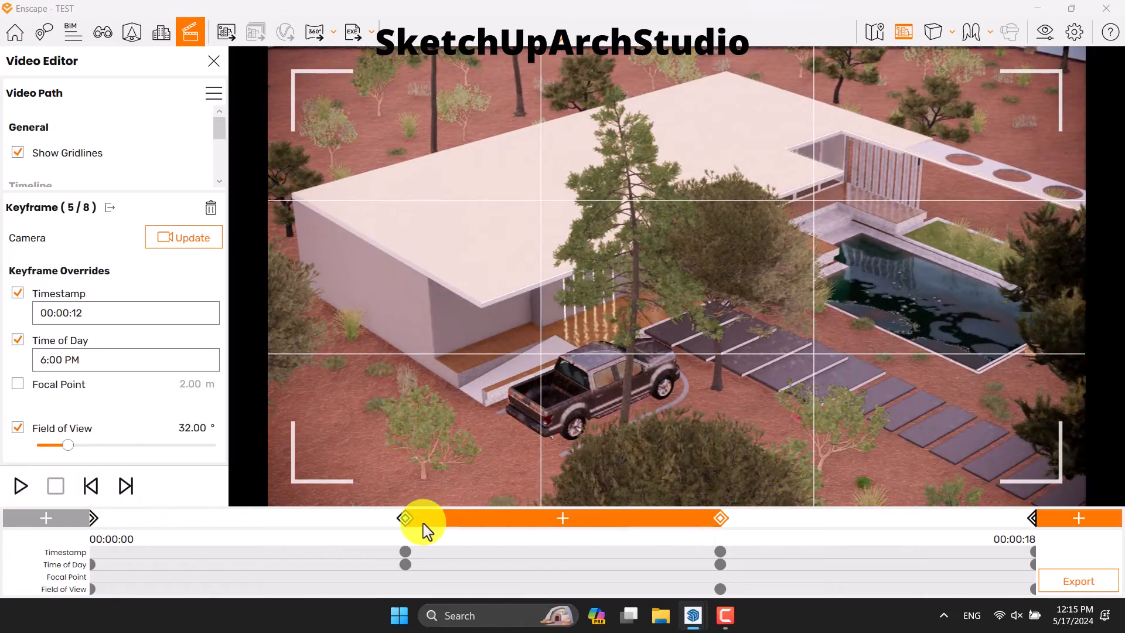
left_click(405, 520)
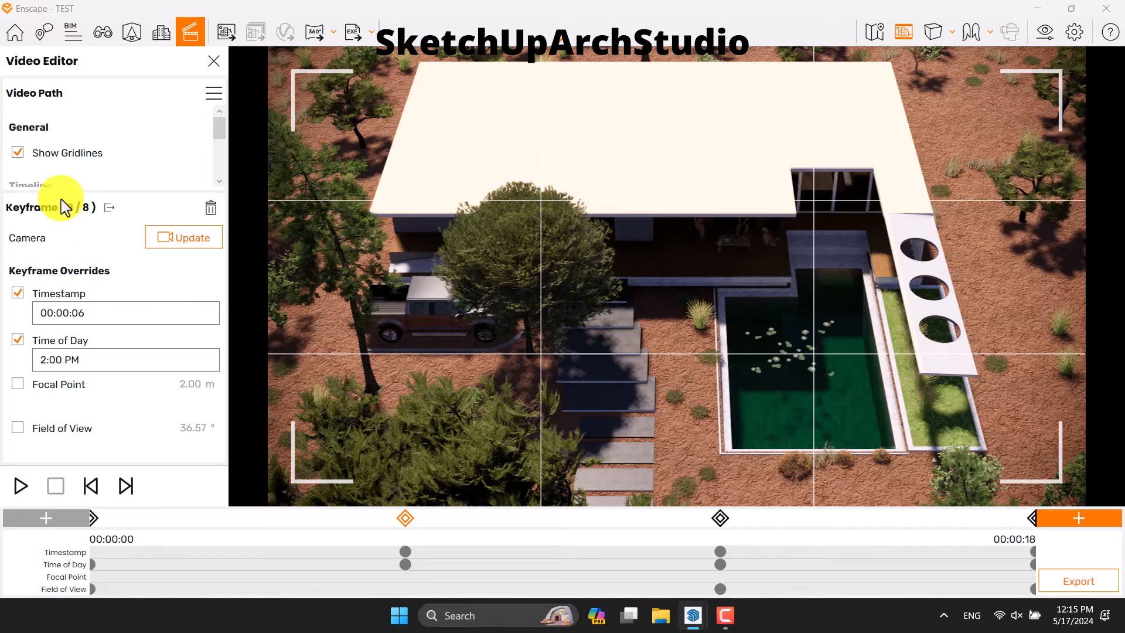
left_click(78, 432)
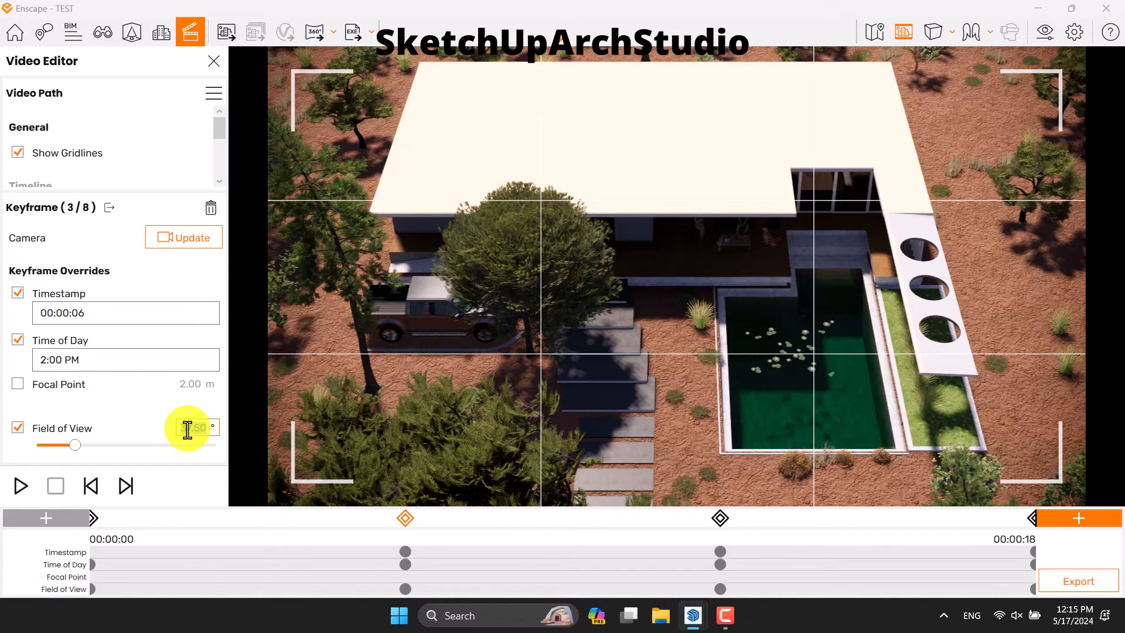
left_click(187, 428)
left_click_drag(71, 447, 74, 447)
left_click(188, 430)
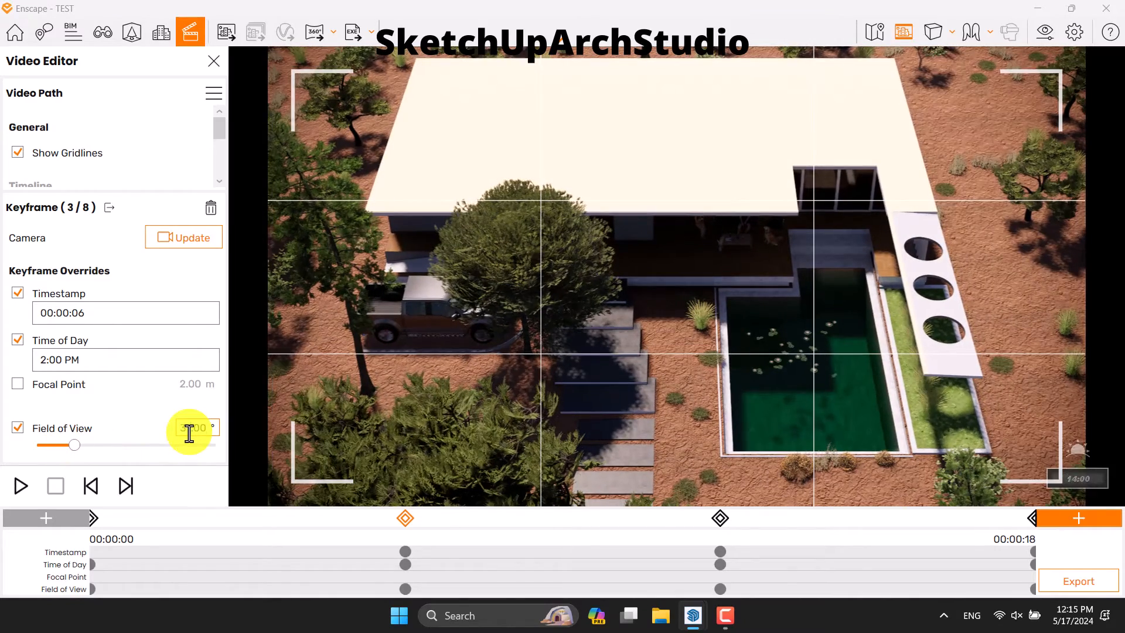
left_click(178, 236)
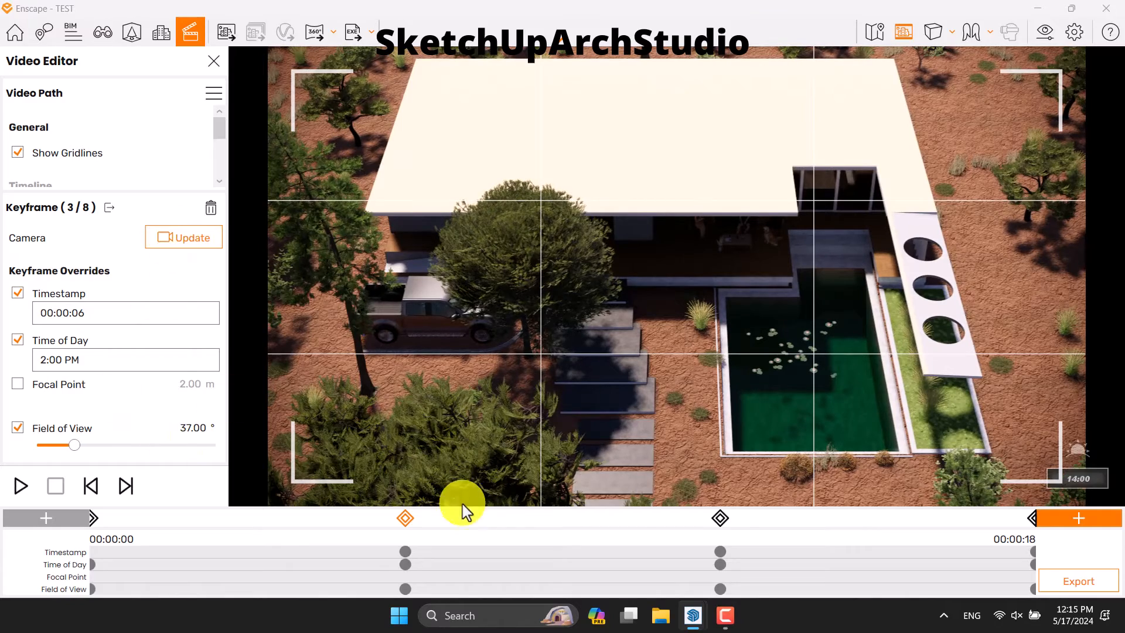
left_click(721, 518)
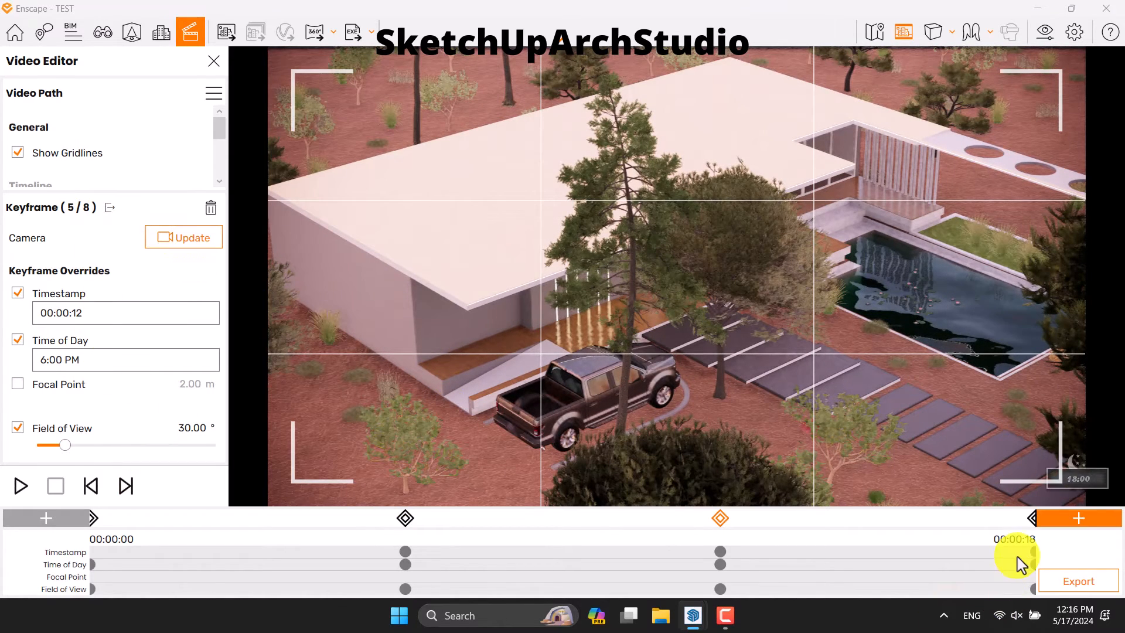
Step: Return to the first keyframe and play the whole video path as a preview
left_click(93, 518)
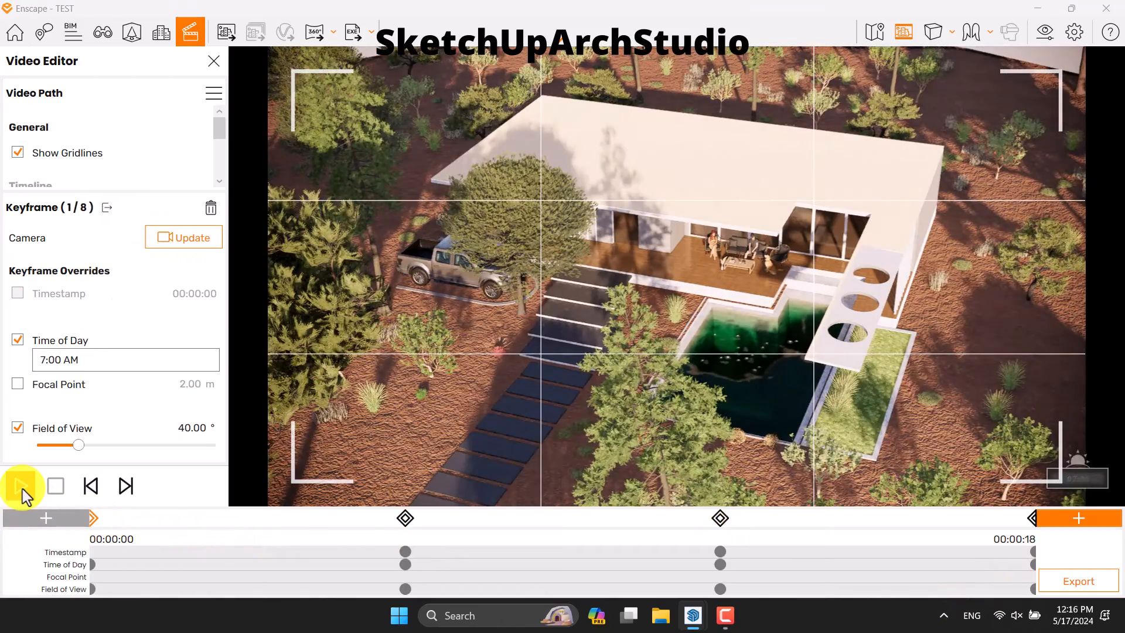
left_click(21, 486)
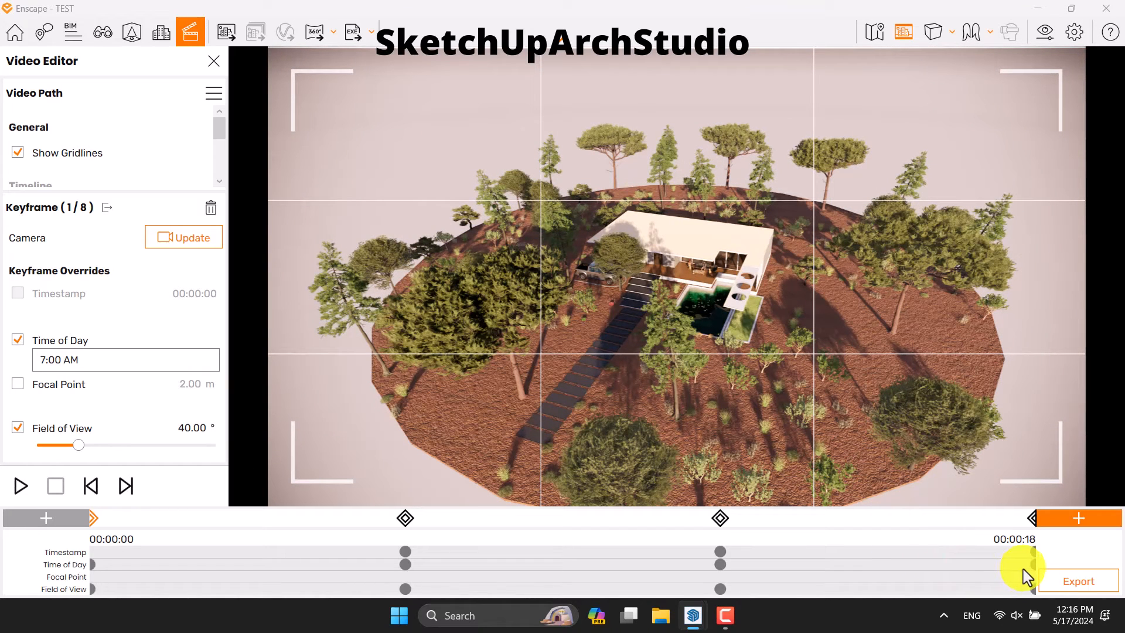
Step: Open the video export settings and, after trying a custom size, set the resolution to HD
left_click(1078, 582)
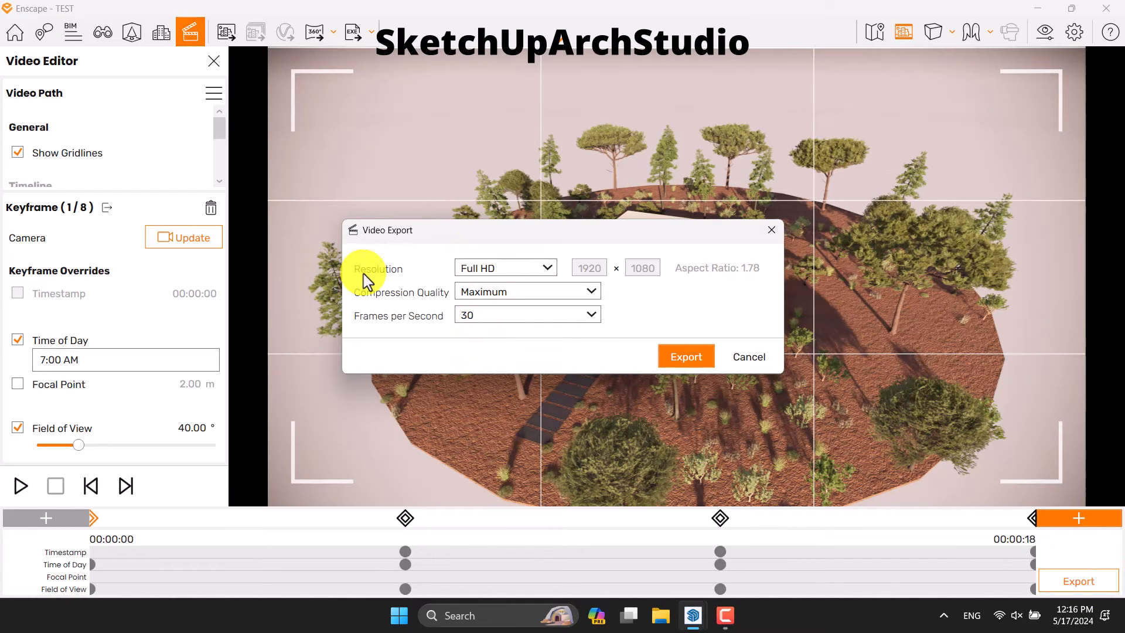
left_click(536, 277)
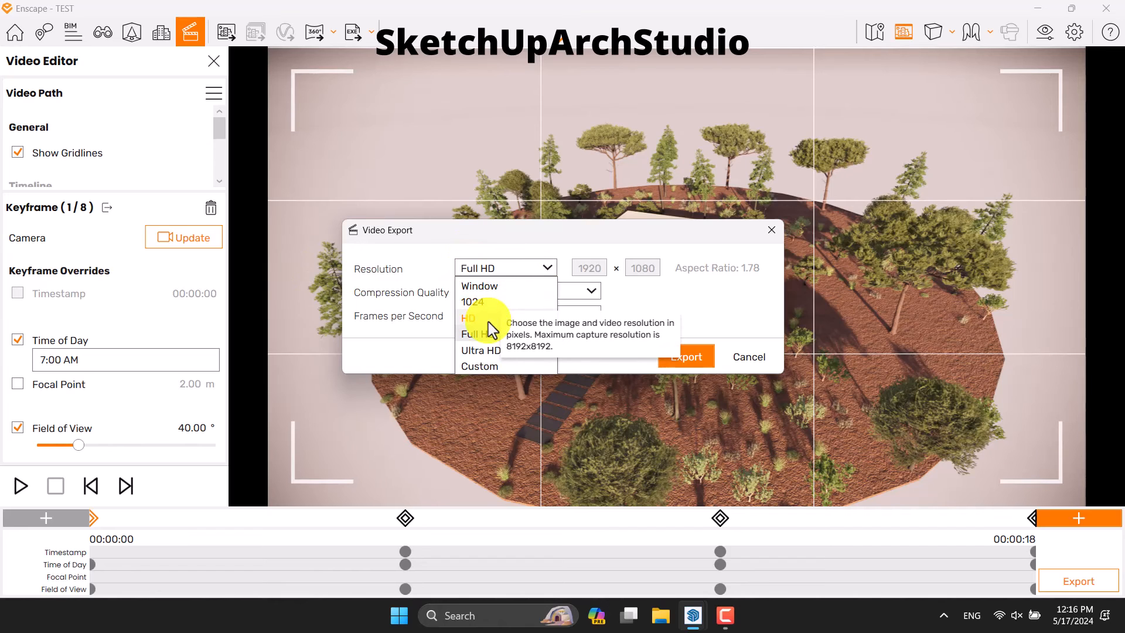
left_click(482, 368)
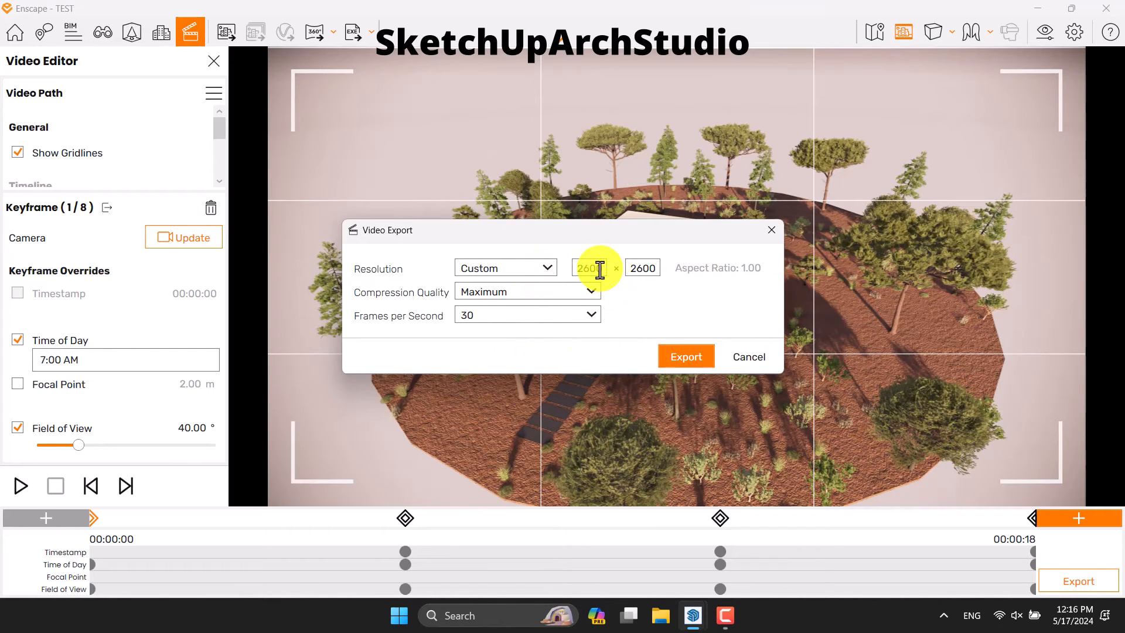
left_click(530, 271)
left_click(495, 329)
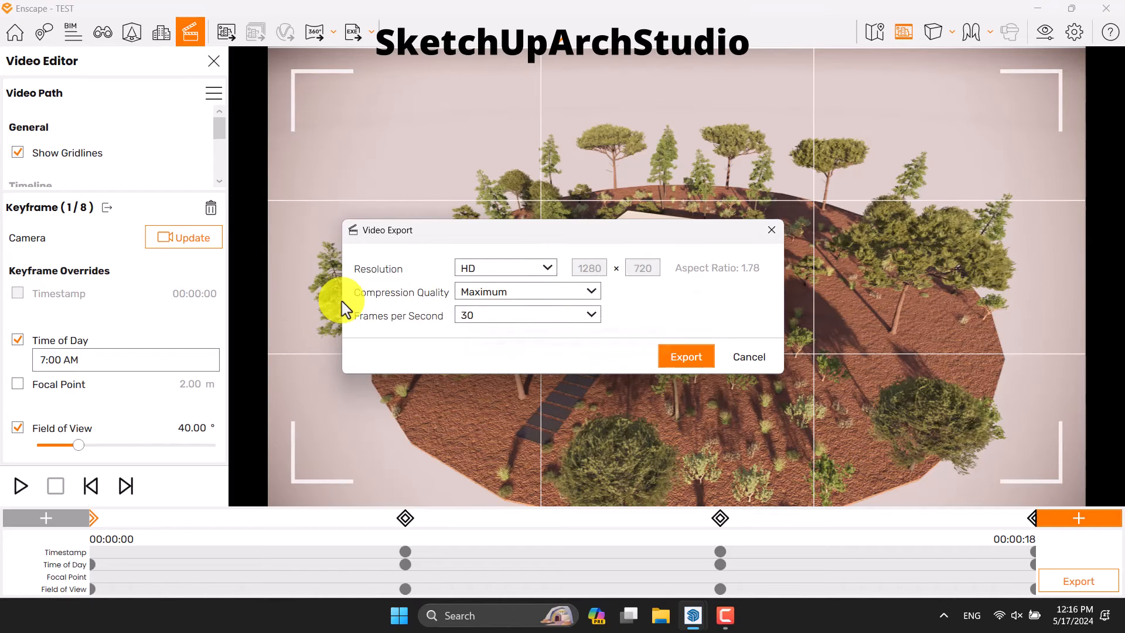
Step: Set the compression quality to BluRay, keep 30 frames per second, and proceed to saving the video
left_click(469, 293)
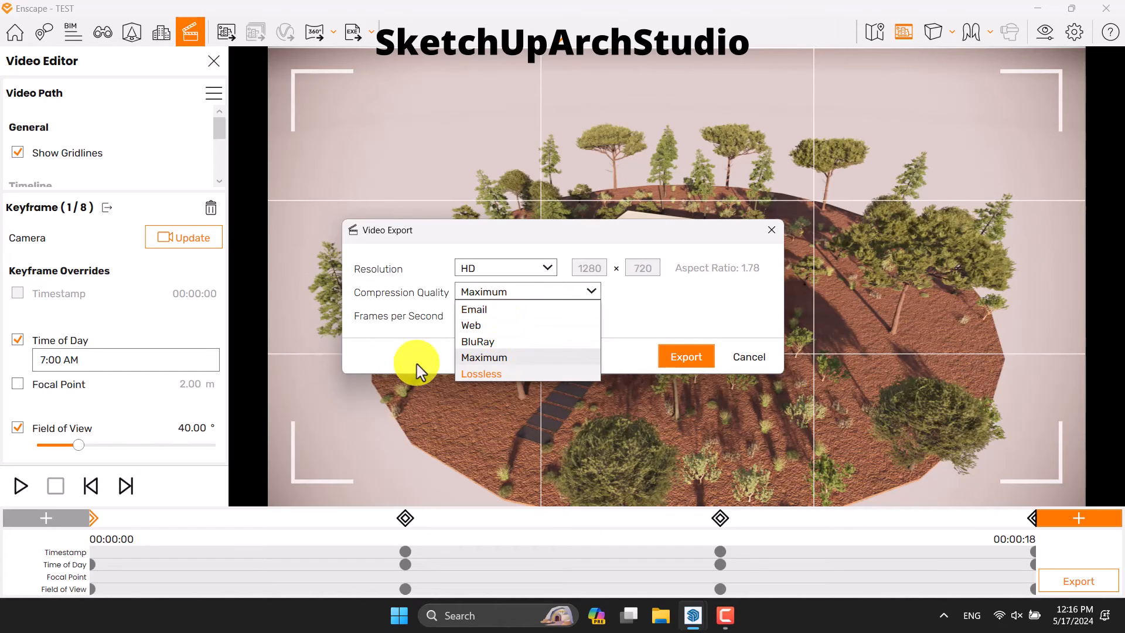
left_click(475, 342)
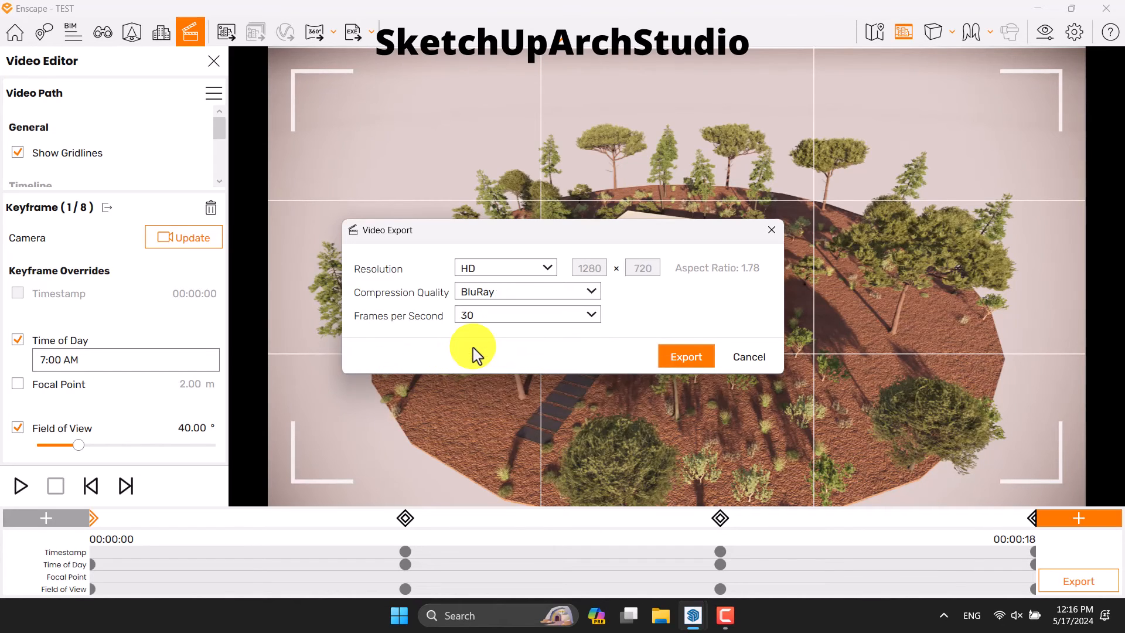
left_click(498, 320)
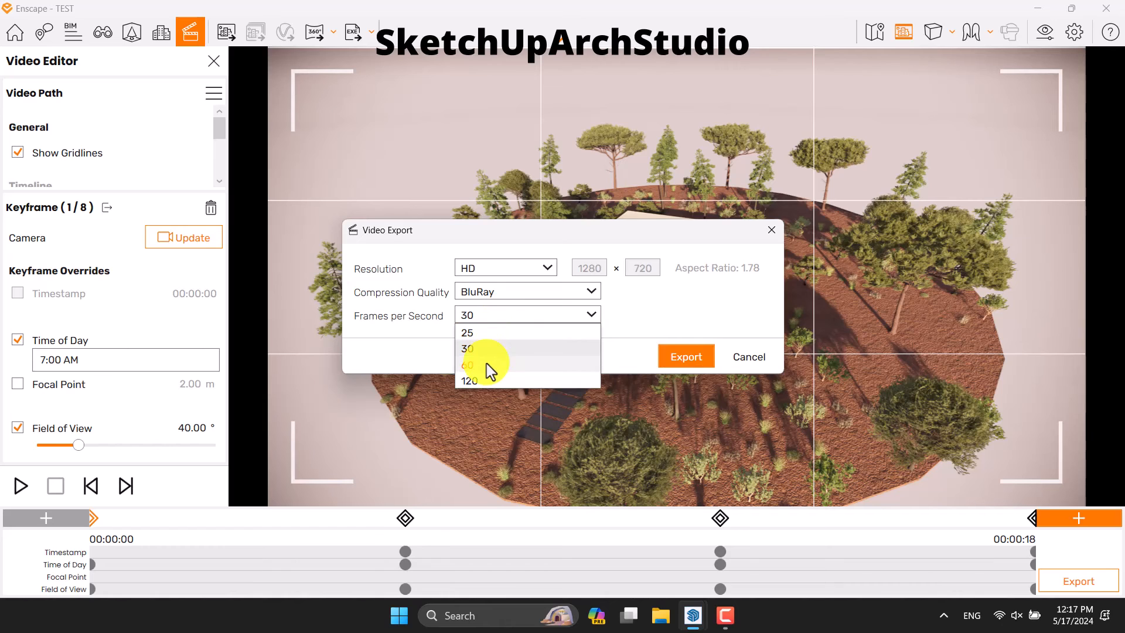
left_click(688, 325)
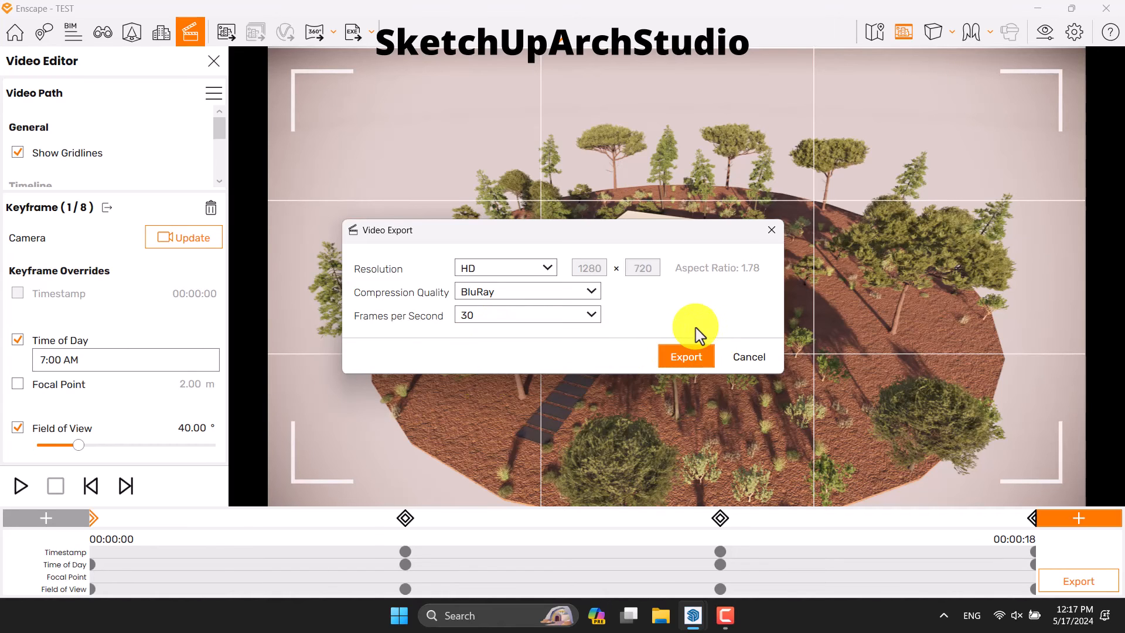
left_click(684, 358)
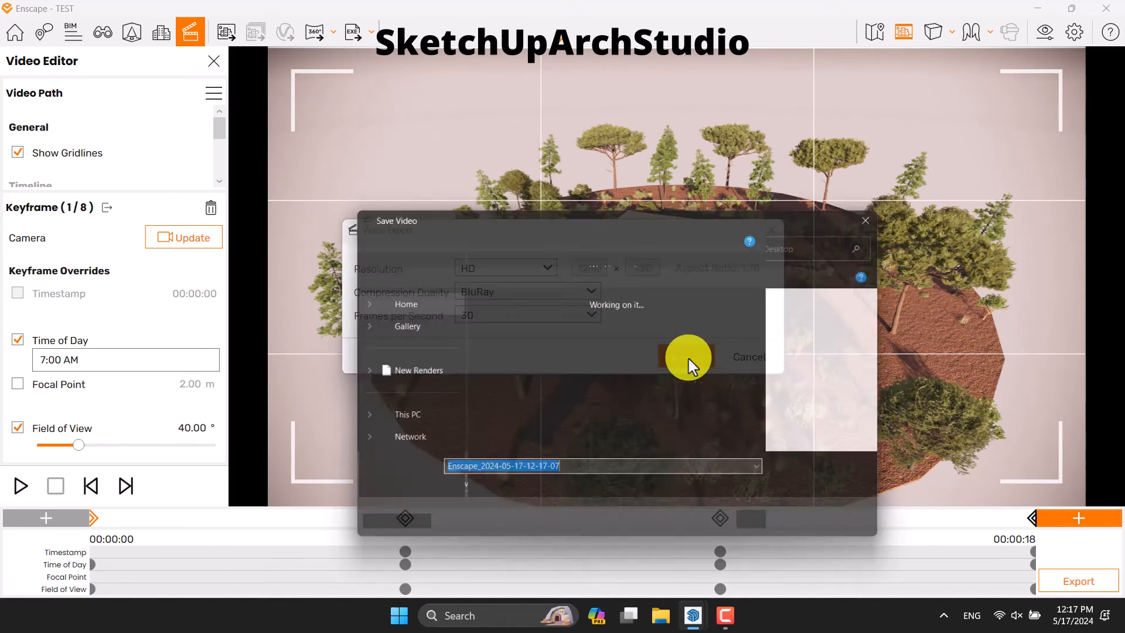